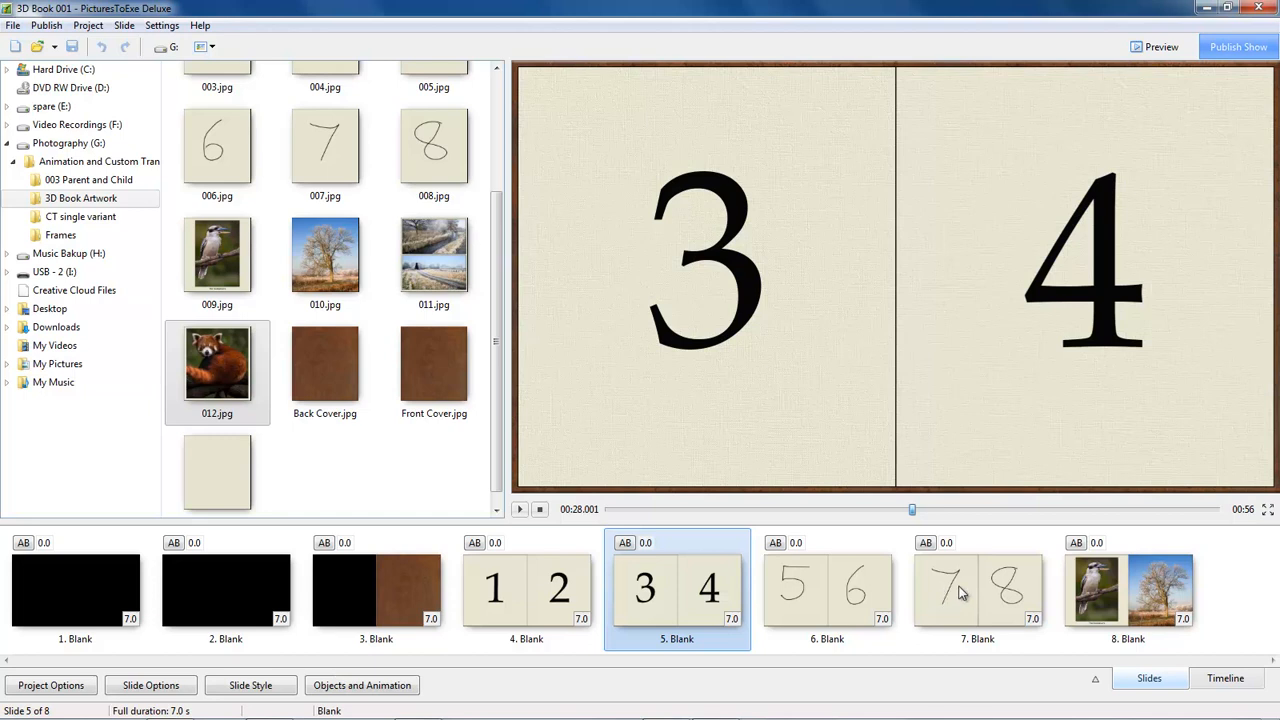
# Open the objects and animation of slide 8 and replace picture 010 with Back Cover.
pyautogui.click(1134, 591)
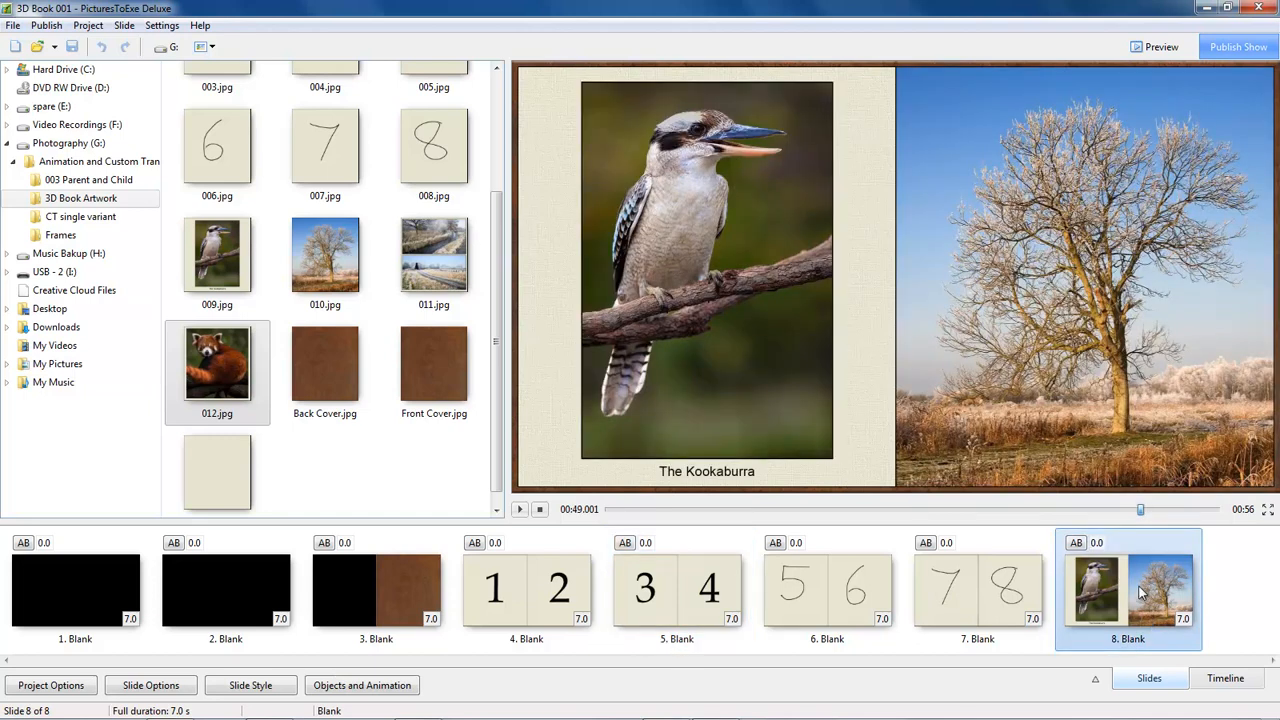
pyautogui.click(366, 687)
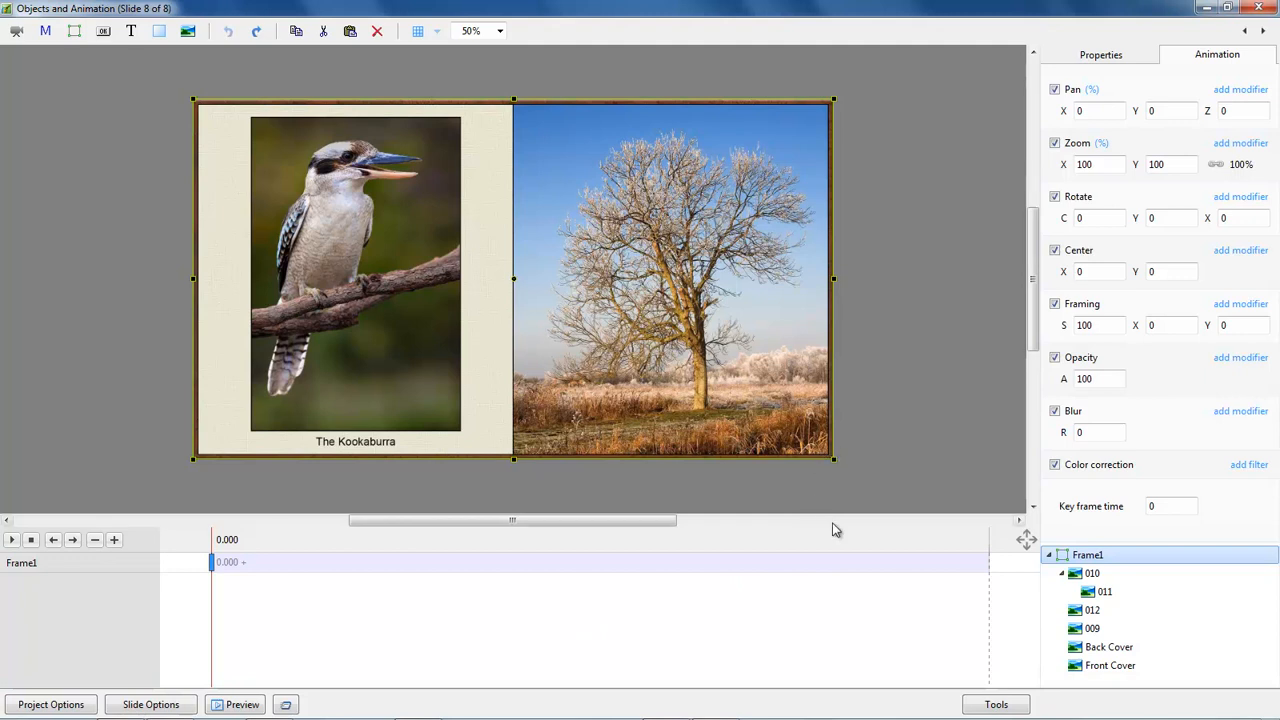
pyautogui.click(1091, 577)
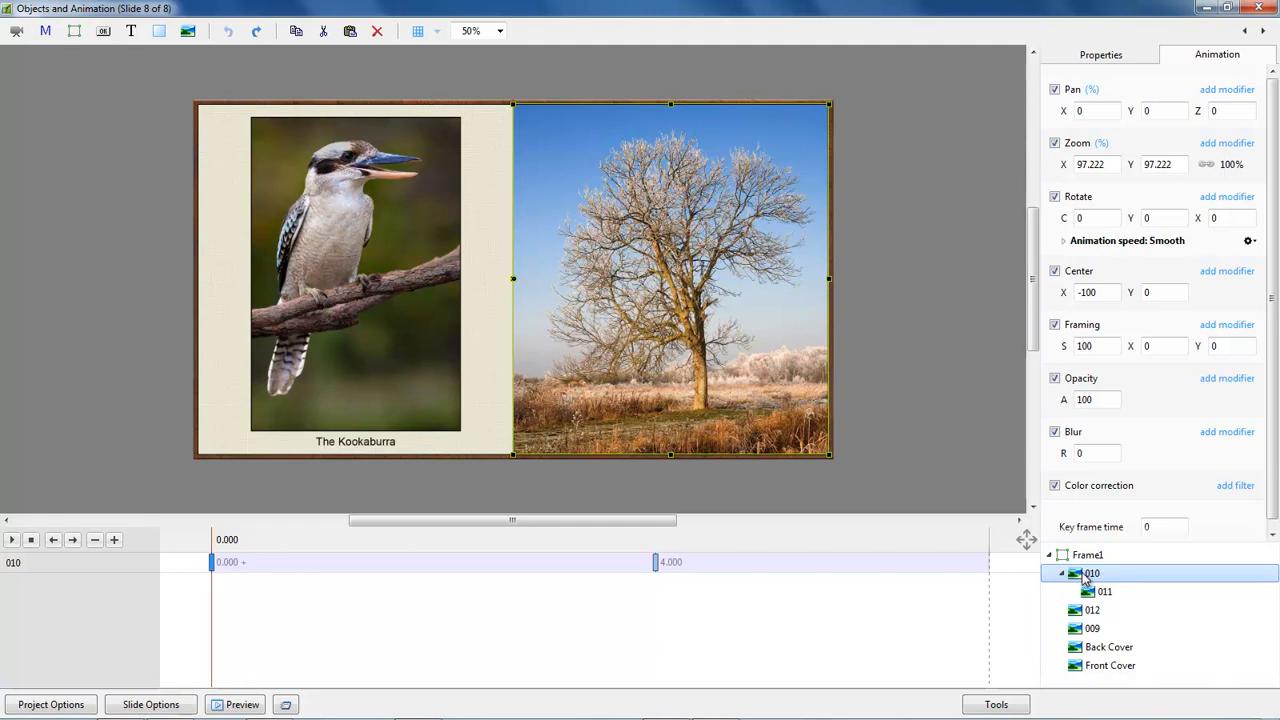
pyautogui.click(1120, 60)
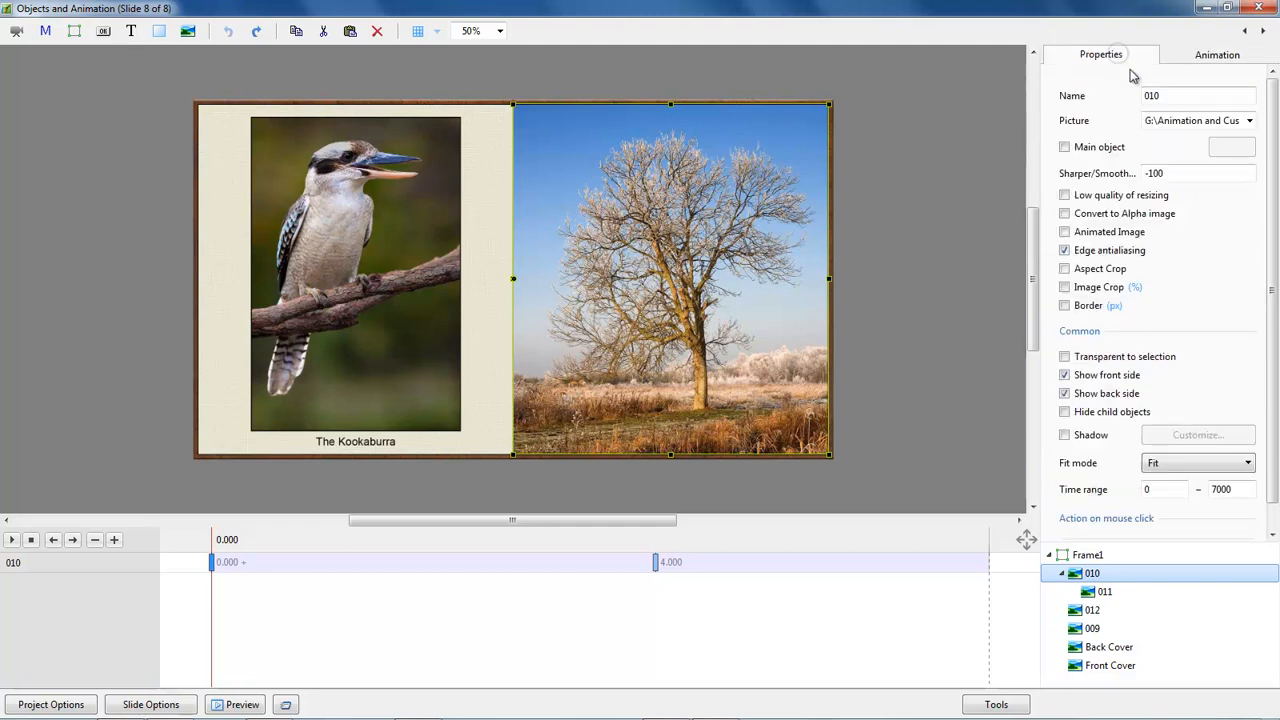
pyautogui.click(1250, 122)
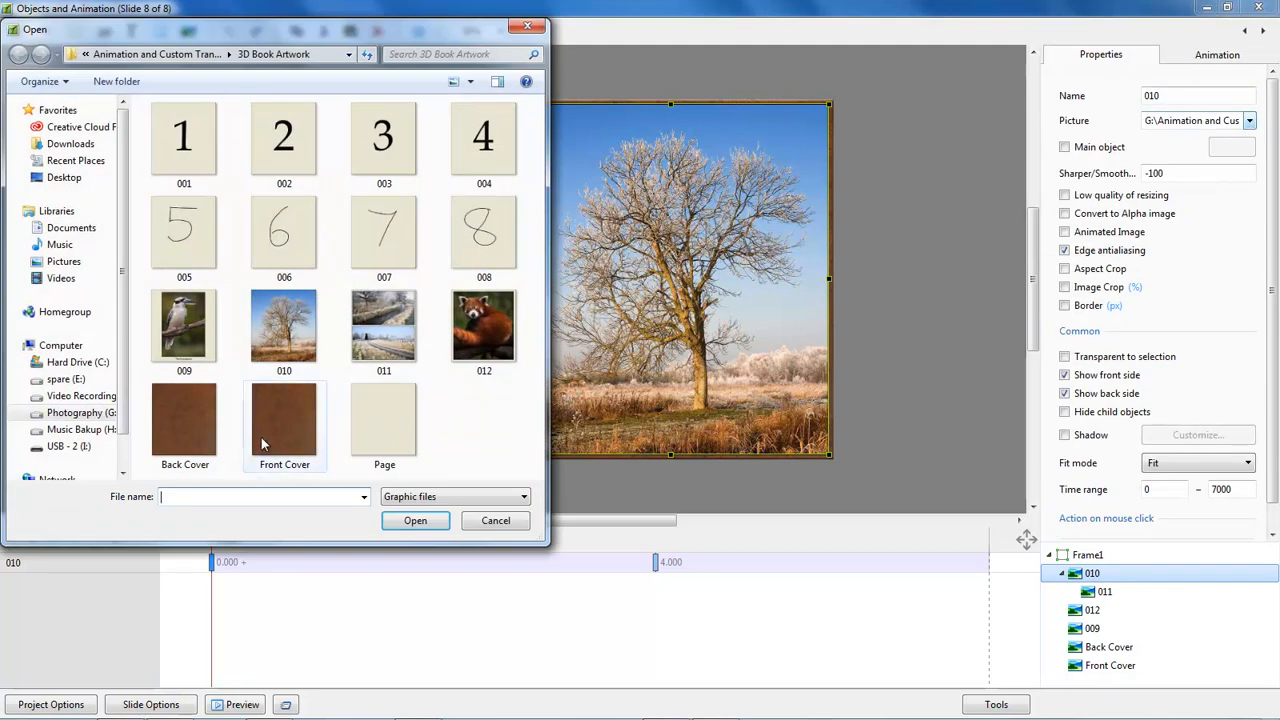
pyautogui.doubleClick(196, 430)
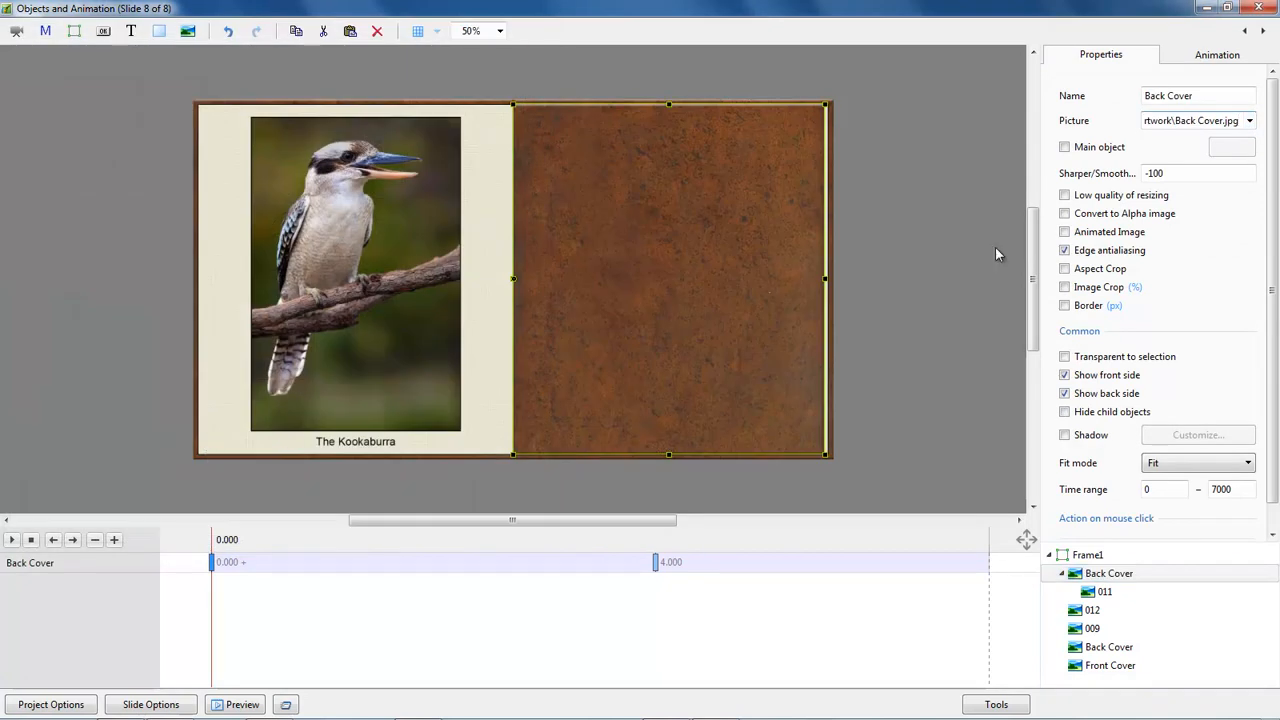
# Set the zoom of the Back Cover parent object to 100 at both the 0 and 4000 keyframes.
pyautogui.click(1217, 57)
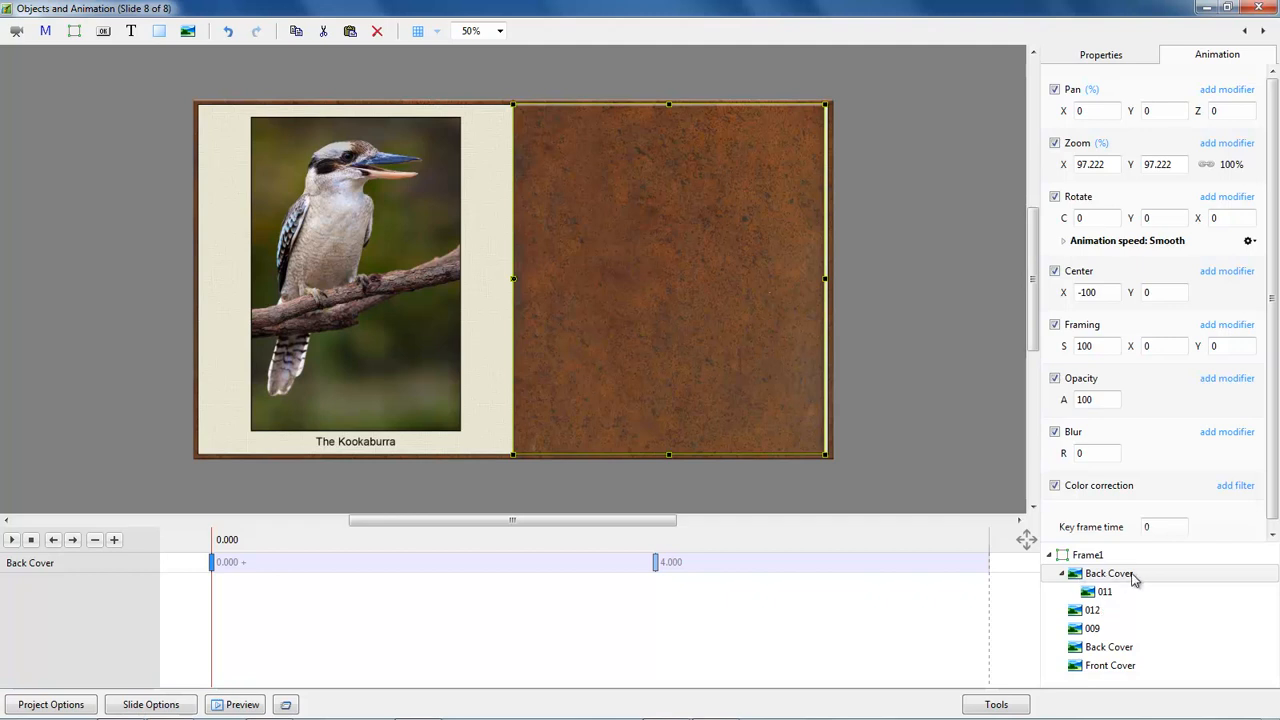
pyautogui.doubleClick(1065, 166)
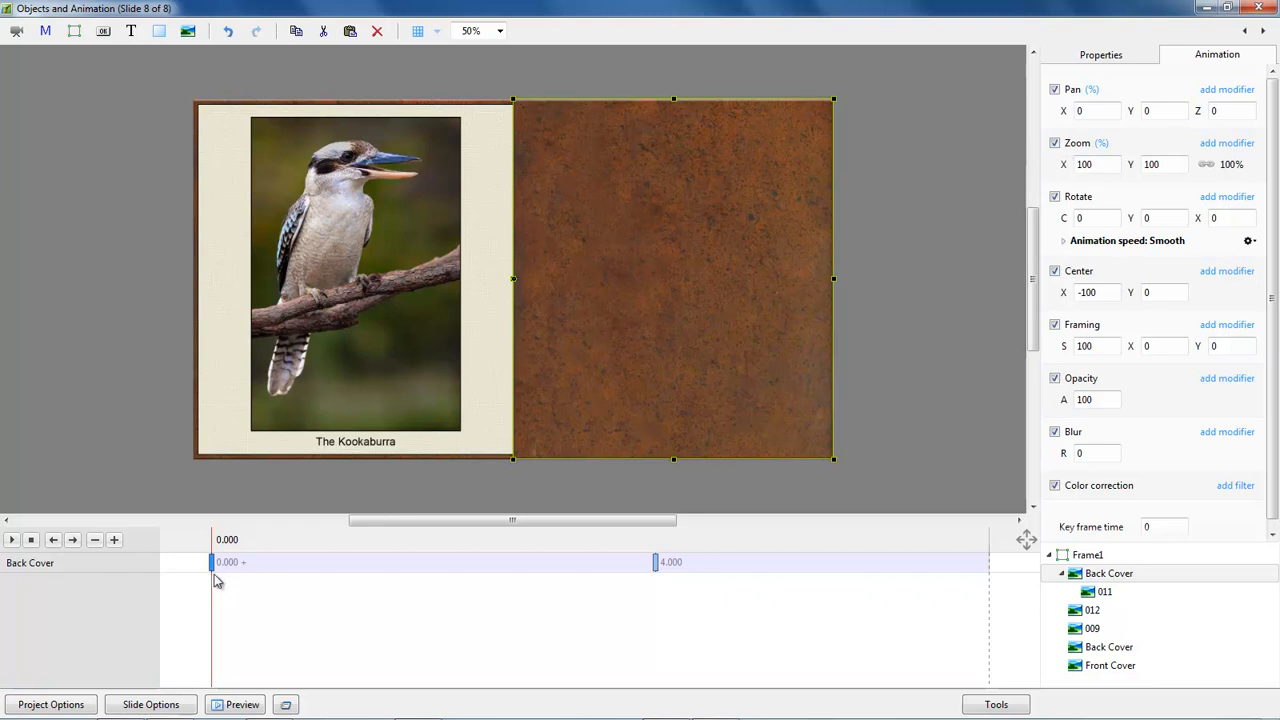
pyautogui.moveTo(213, 598); pyautogui.dragTo(658, 623)
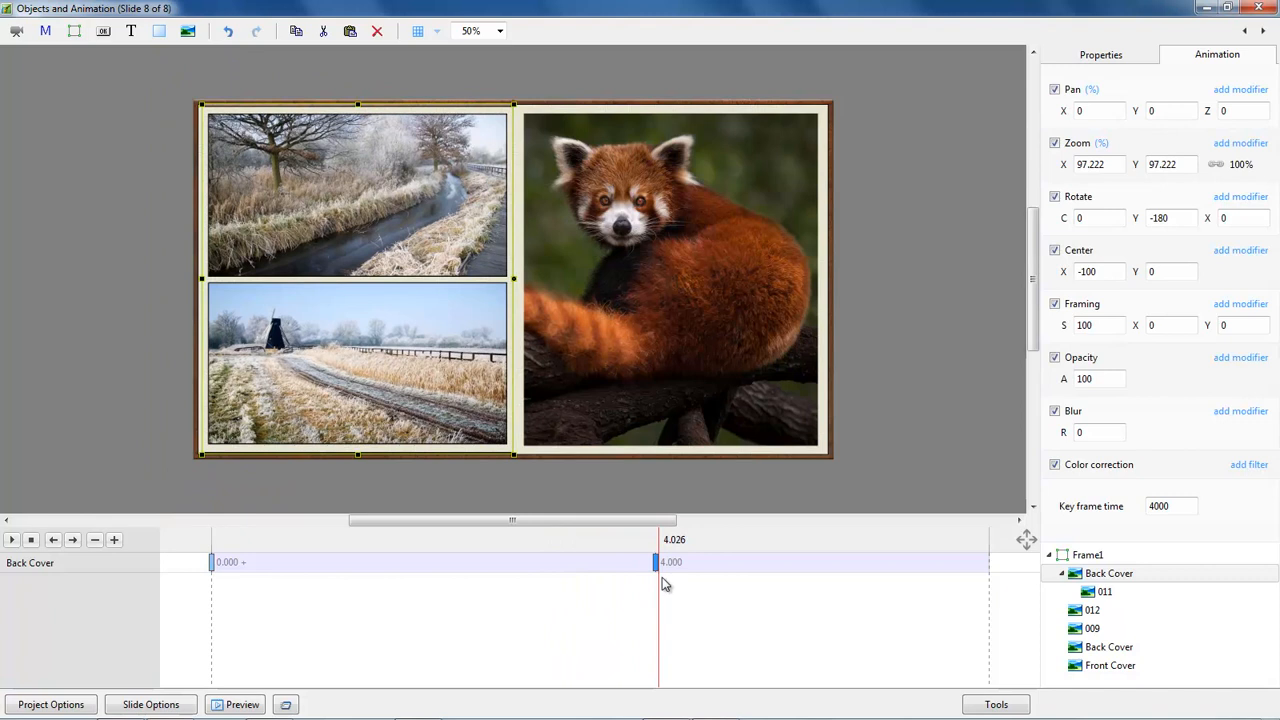
pyautogui.doubleClick(1066, 165)
pyautogui.write('100')
pyautogui.press('Return')
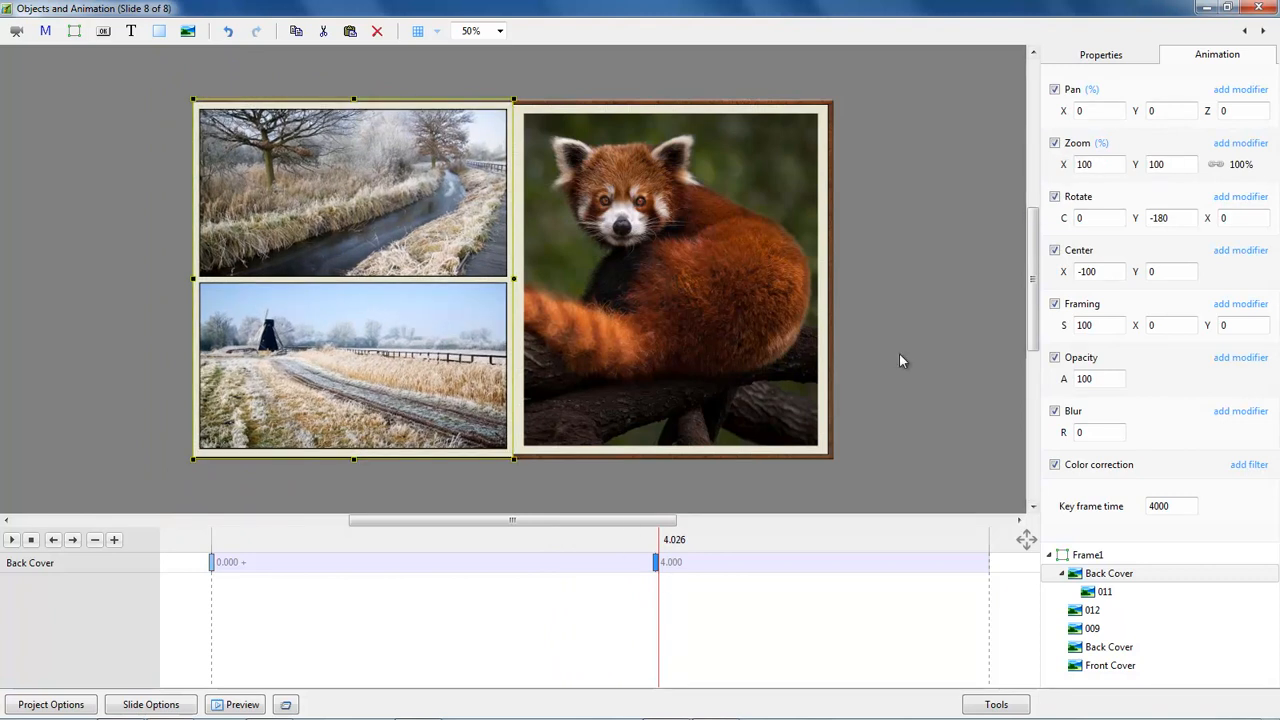
# Replace the picture of child object 011 under the upper Back Cover with 010.jpg.
pyautogui.click(211, 563)
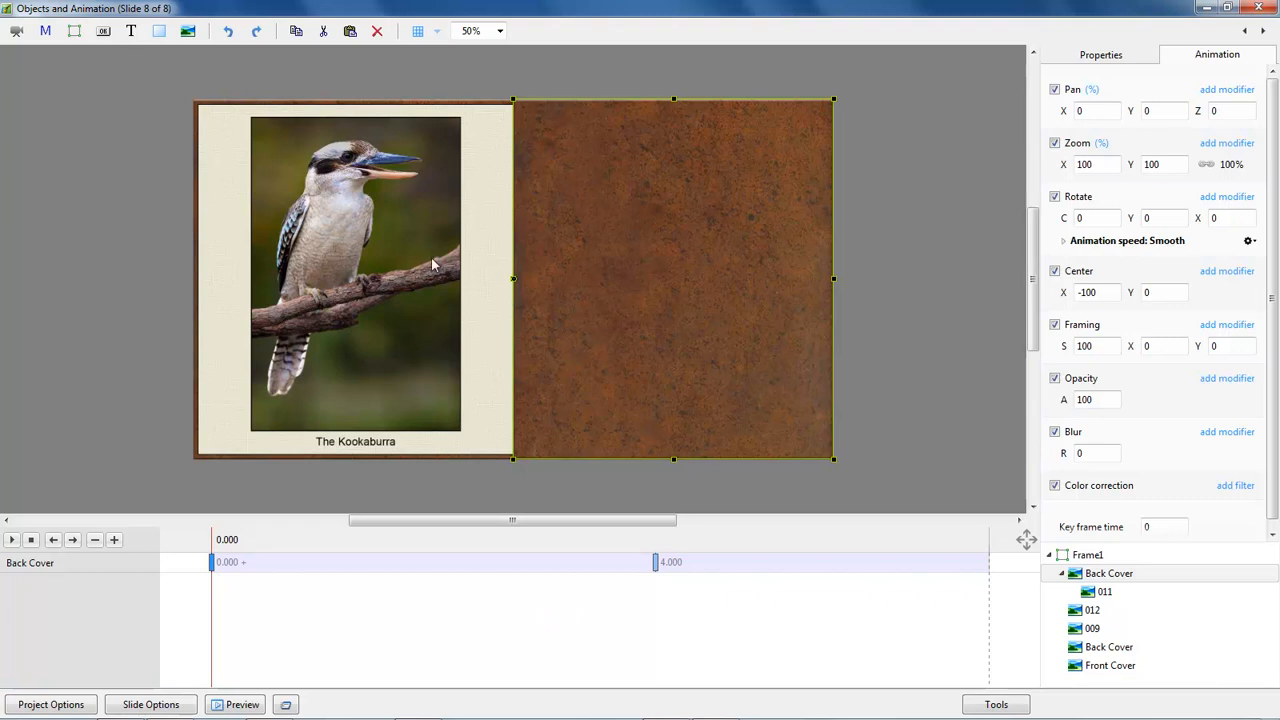
pyautogui.click(357, 288)
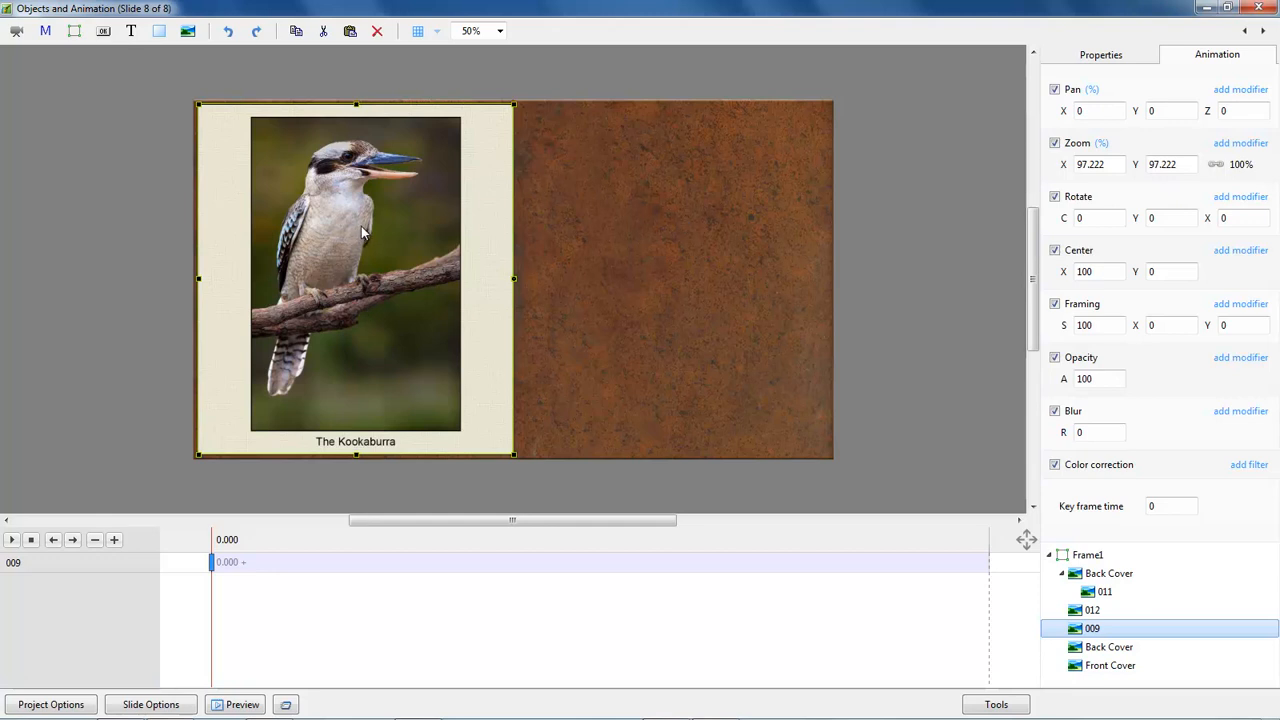
pyautogui.click(657, 270)
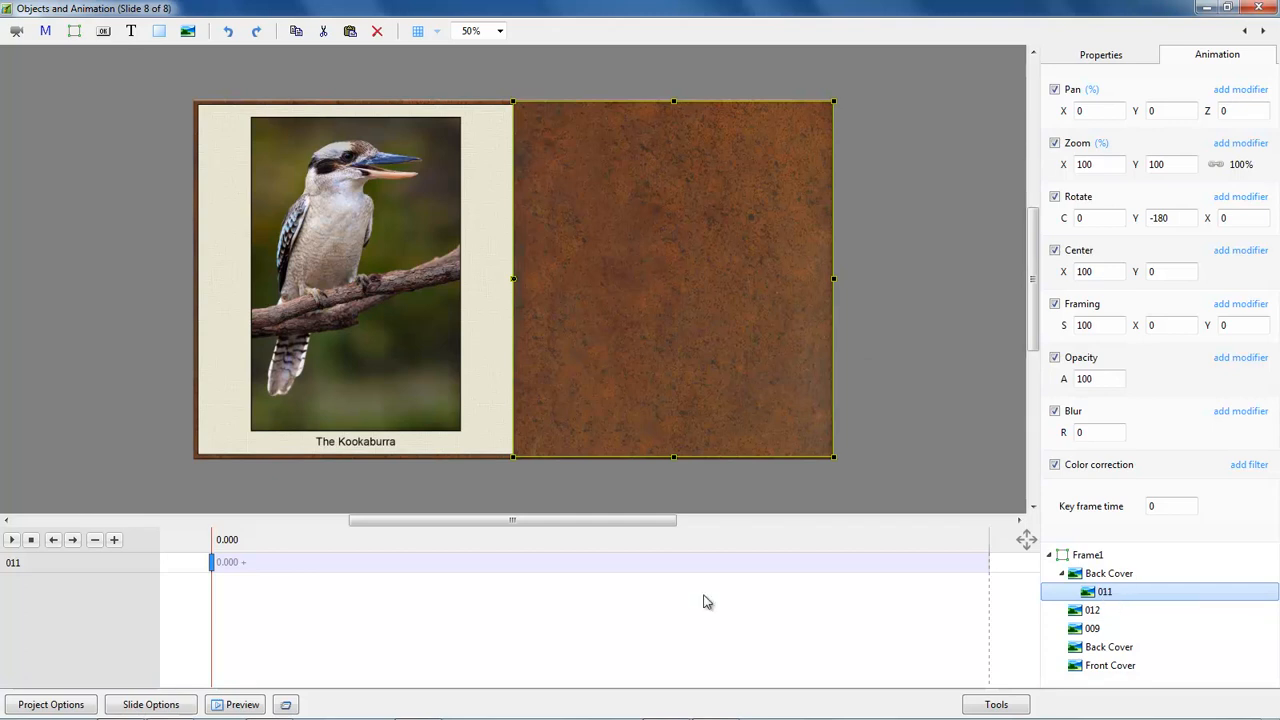
pyautogui.moveTo(213, 596)
pyautogui.mouseDown()
pyautogui.moveTo(471, 620)
pyautogui.moveTo(229, 610)
pyautogui.mouseUp()
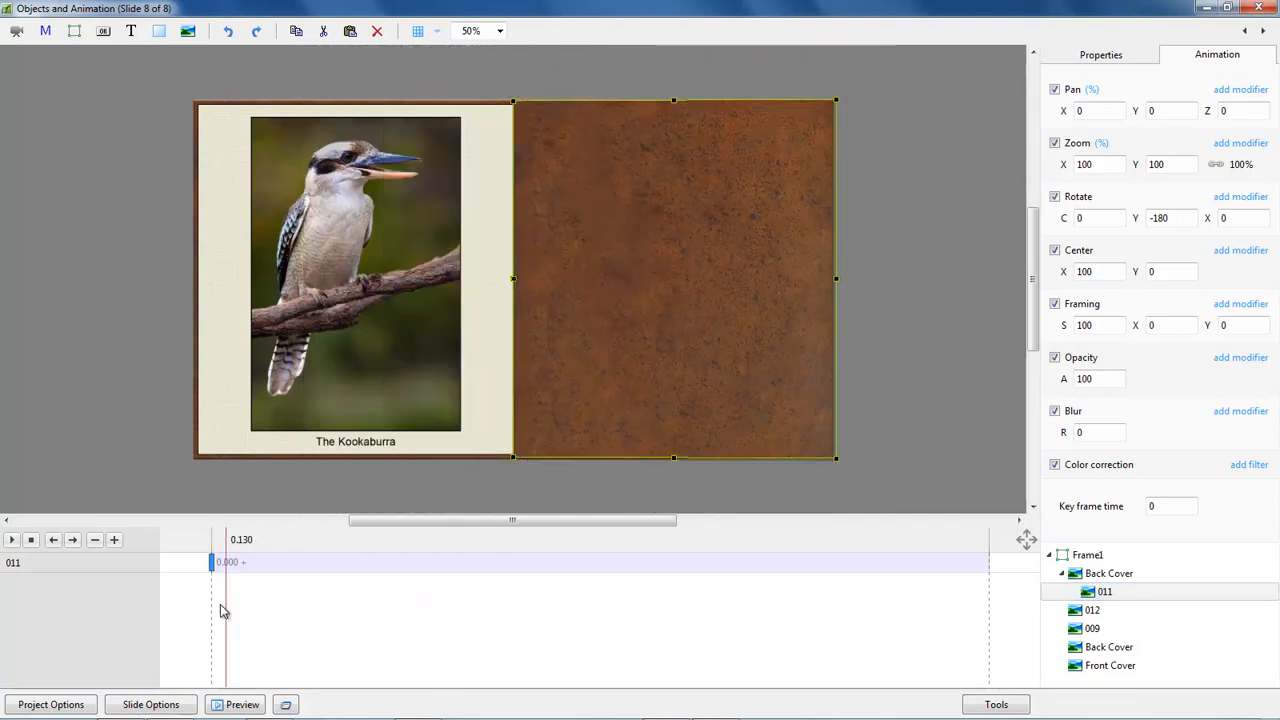
pyautogui.click(1106, 593)
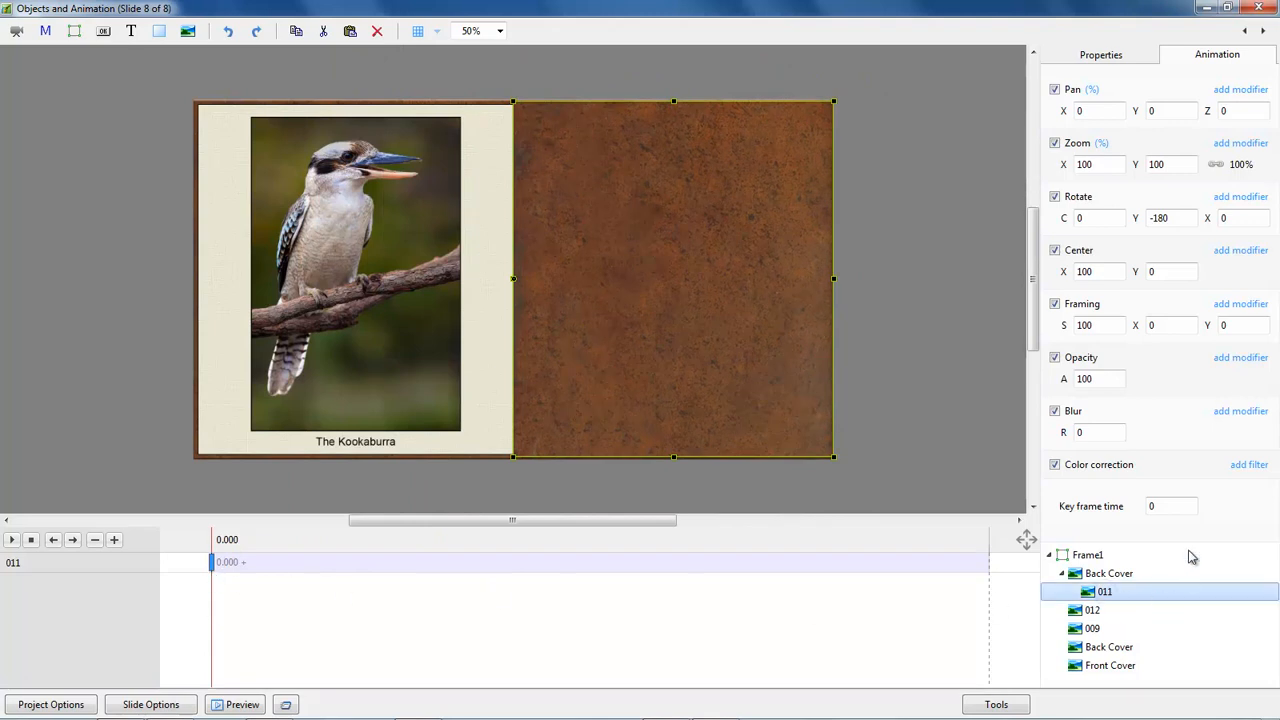
pyautogui.click(1115, 57)
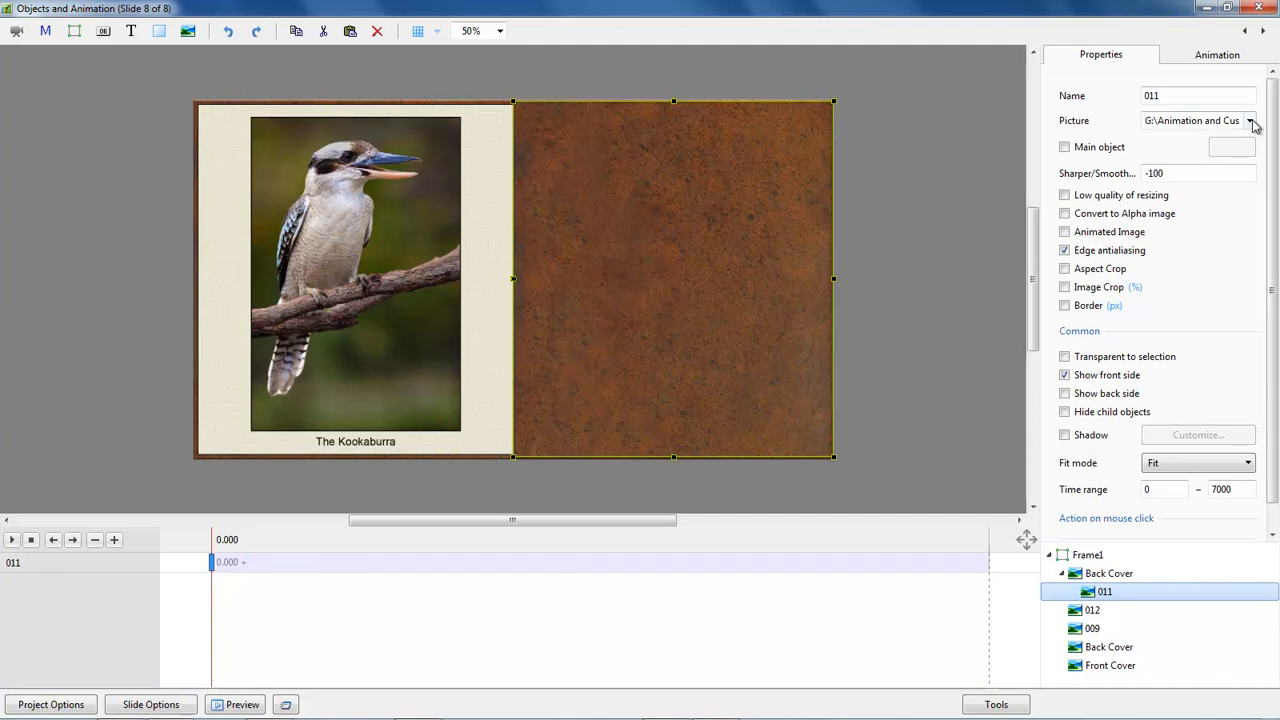
pyautogui.click(1249, 121)
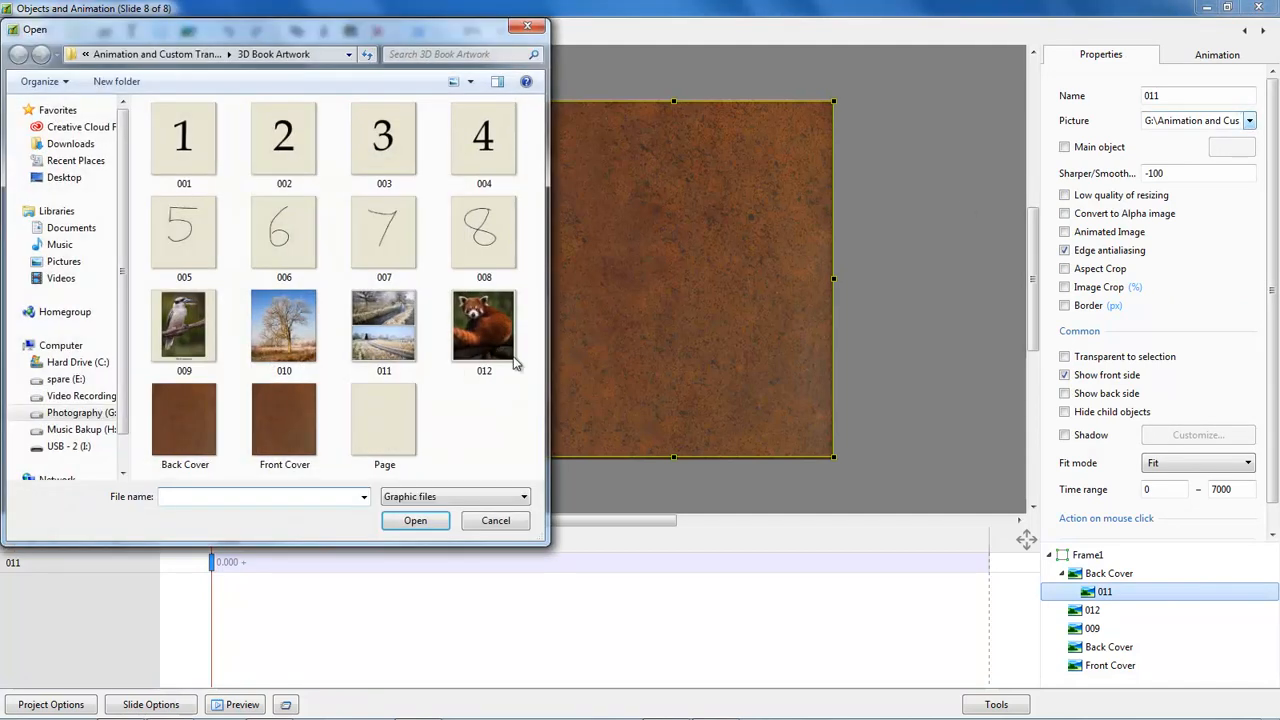
pyautogui.doubleClick(293, 317)
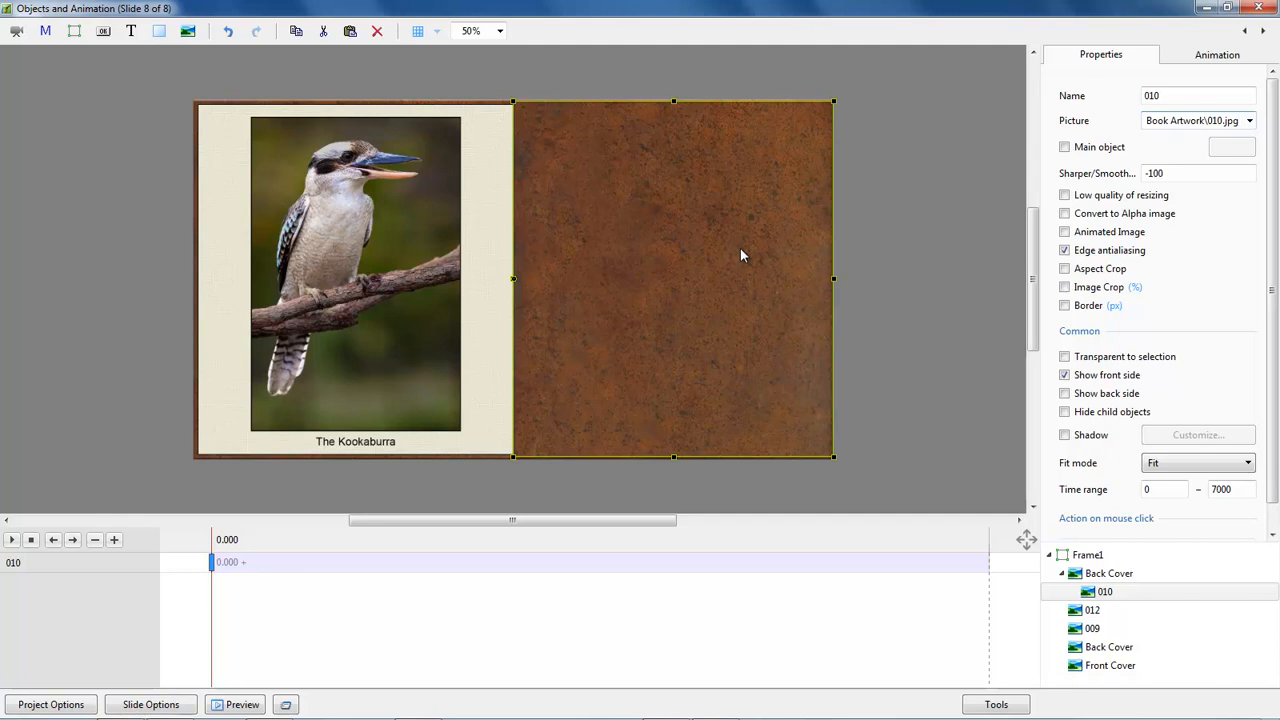
# Set child picture 010 to show only its back side and check the turned cover at about 4.1 s.
pyautogui.click(1064, 395)
pyautogui.click(1064, 375)
pyautogui.moveTo(212, 608); pyautogui.dragTo(671, 617)
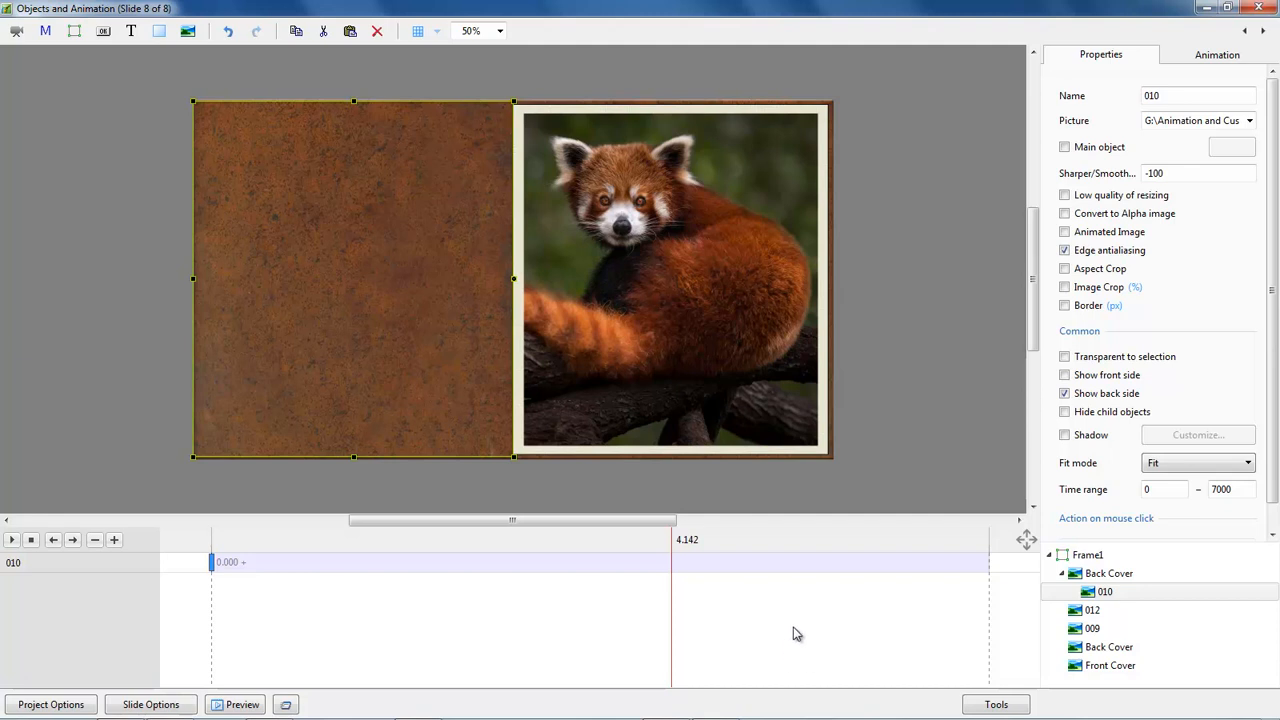
# Delete picture 012 and the separate lower Back Cover object from the slide.
pyautogui.click(1091, 612)
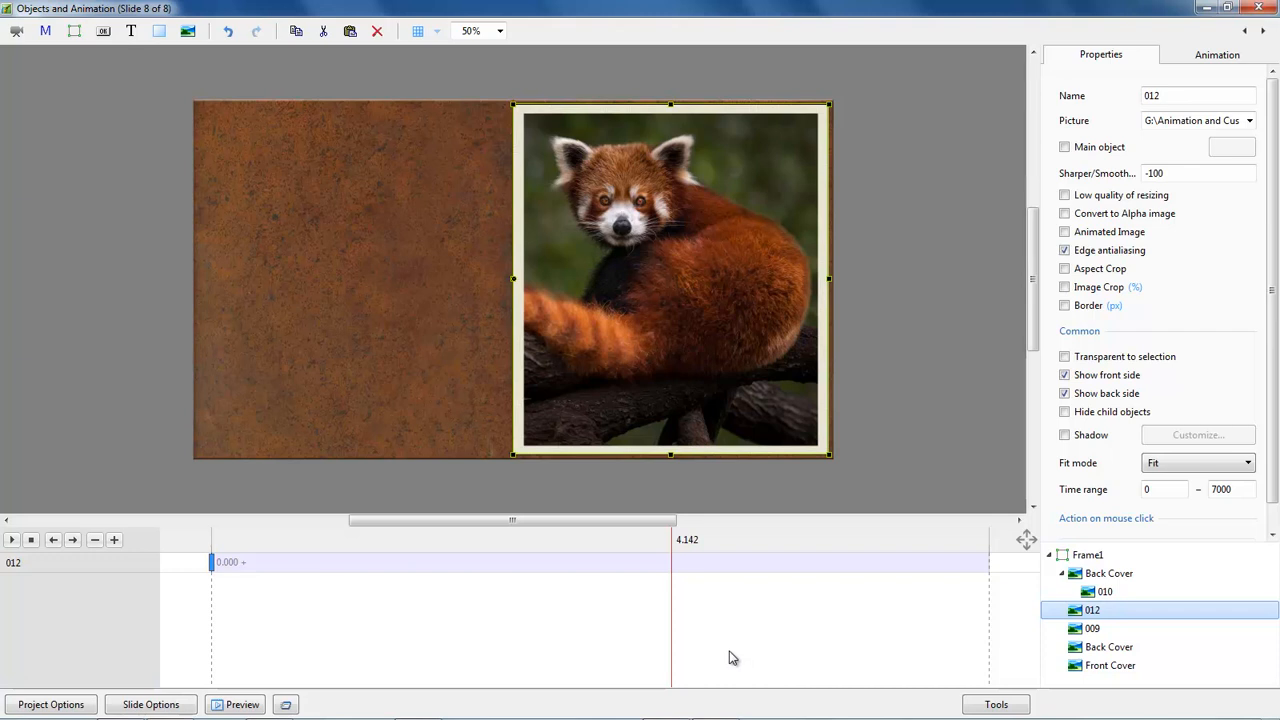
pyautogui.press('Delete')
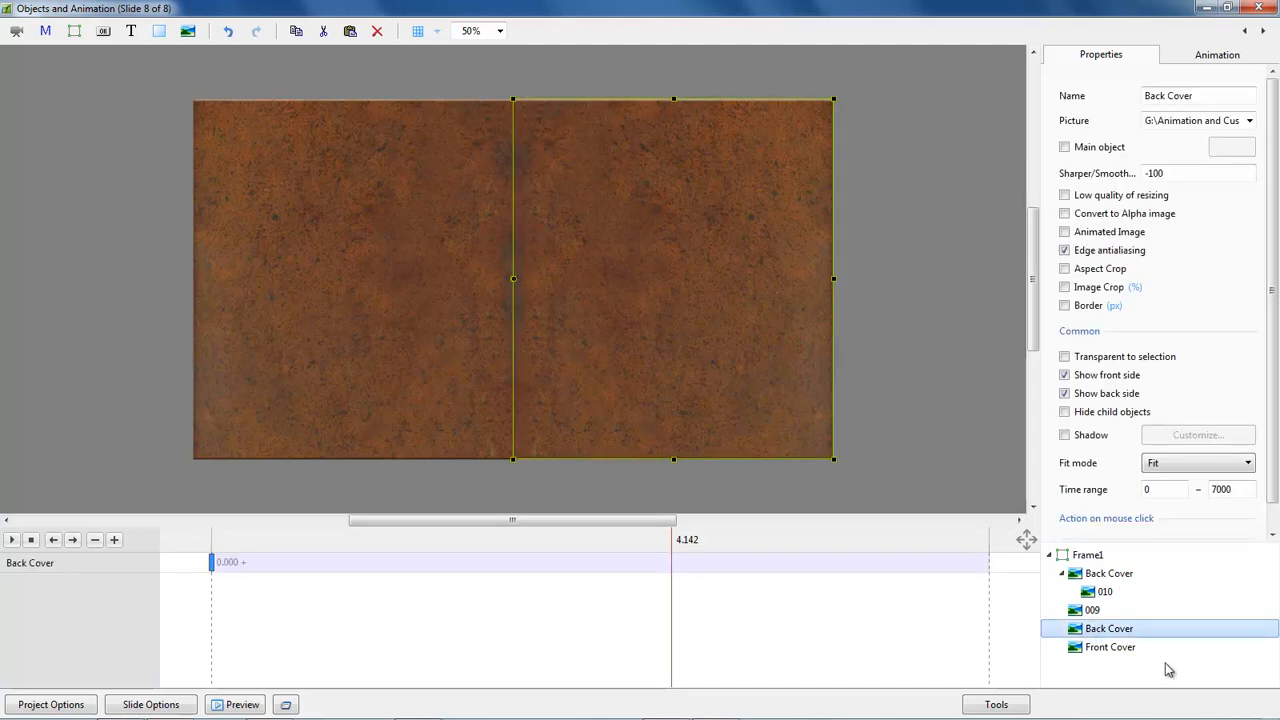
pyautogui.press('Delete')
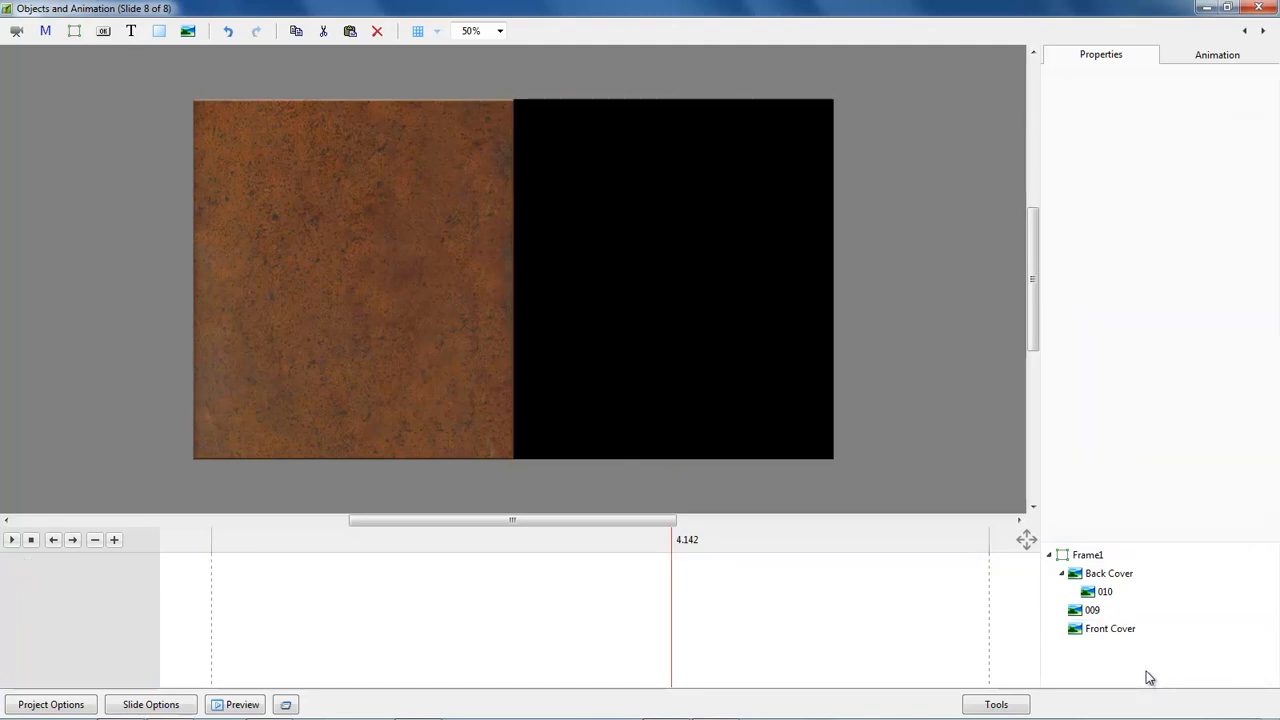
# Play slide 8's animation from the start to review the back cover closing, and return to 0.
pyautogui.click(212, 568)
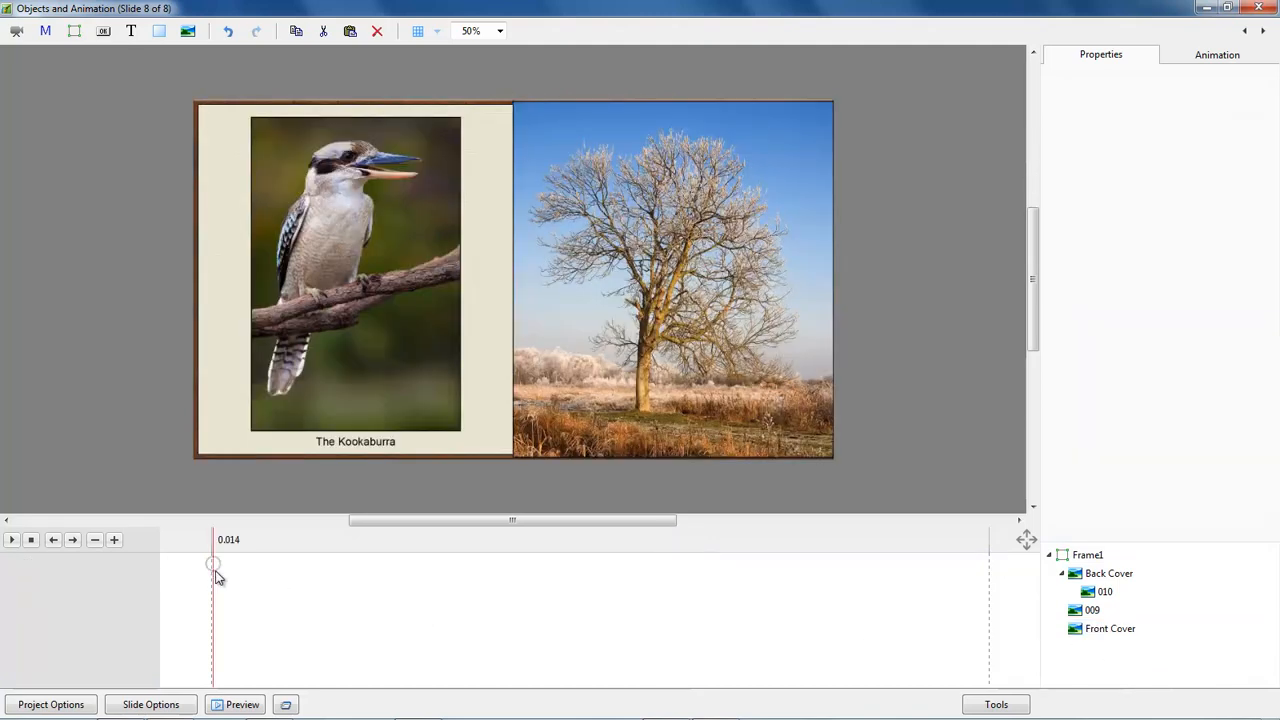
pyautogui.click(11, 540)
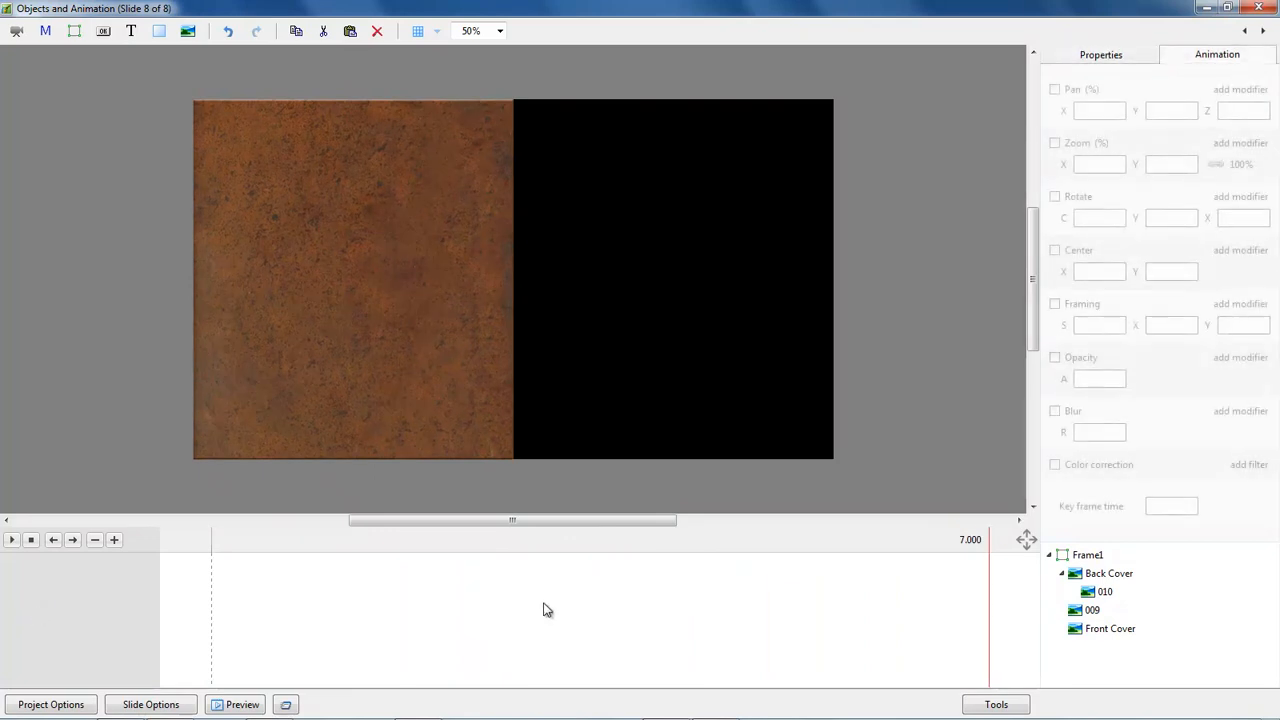
pyautogui.moveTo(212, 584); pyautogui.dragTo(209, 620)
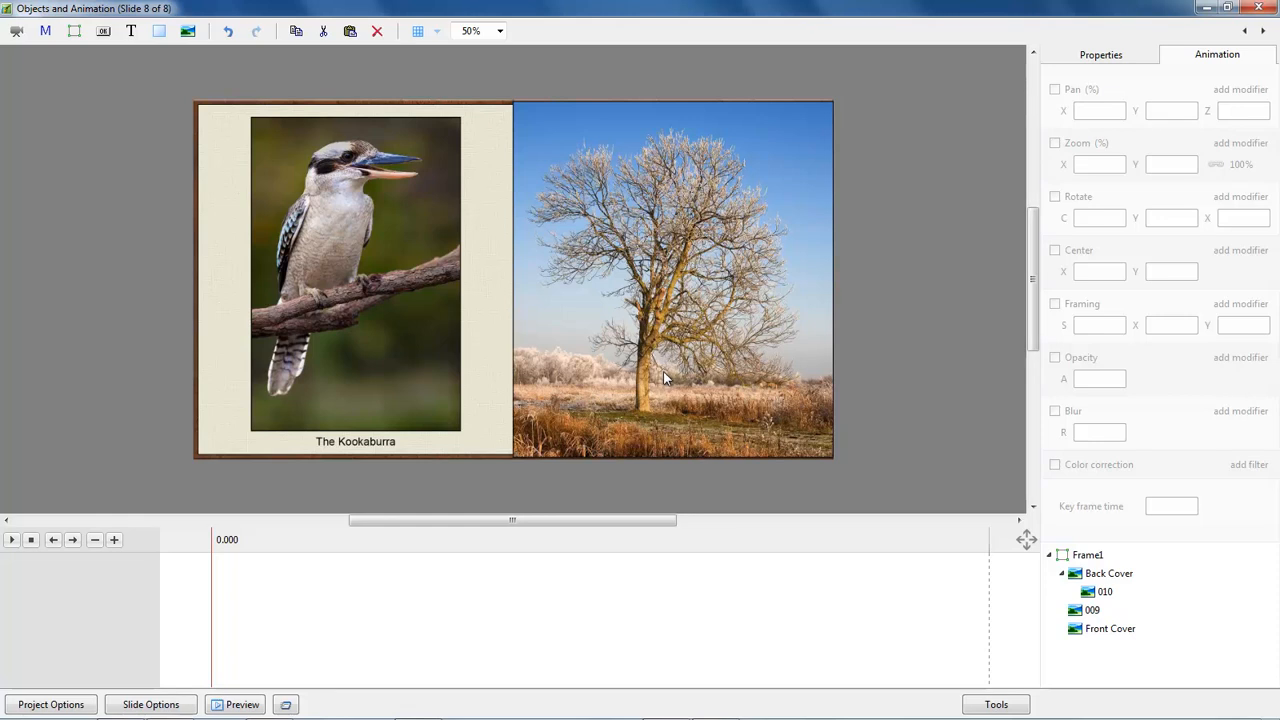
# Set the zoom of child picture 010 to 98.437 and play the slide's animation.
pyautogui.click(1102, 592)
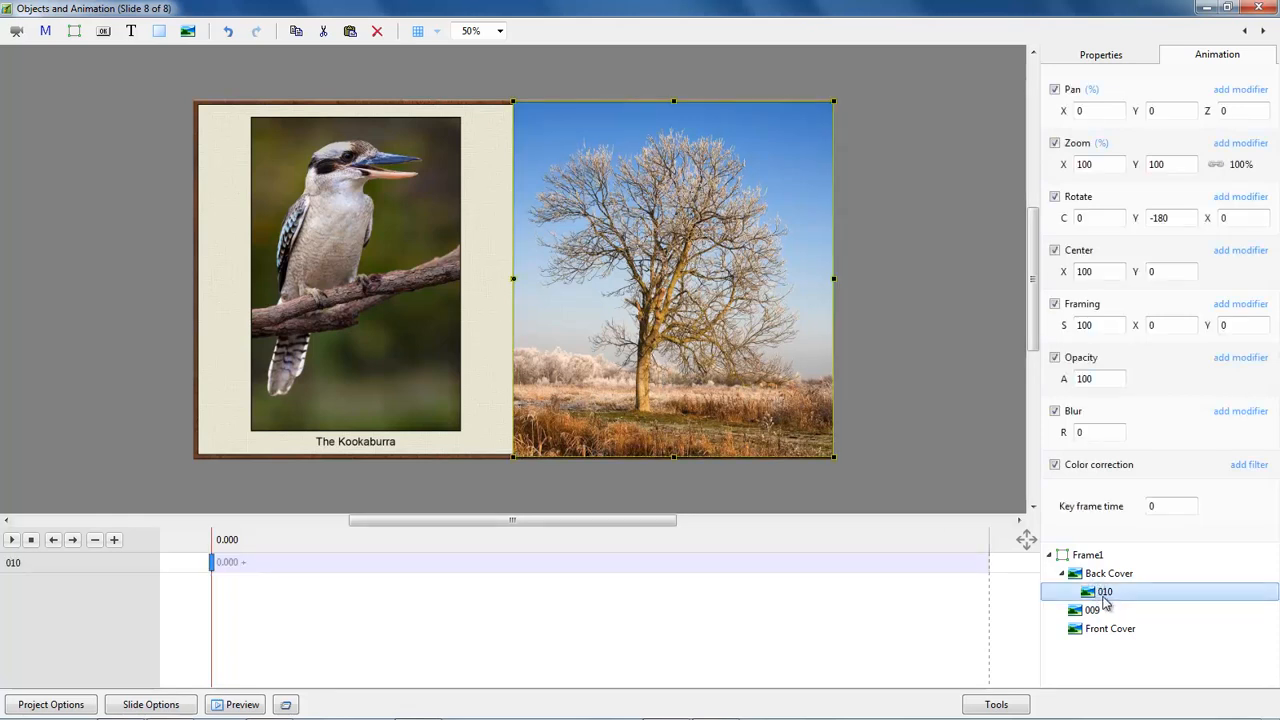
pyautogui.click(1240, 166)
pyautogui.click(1183, 204)
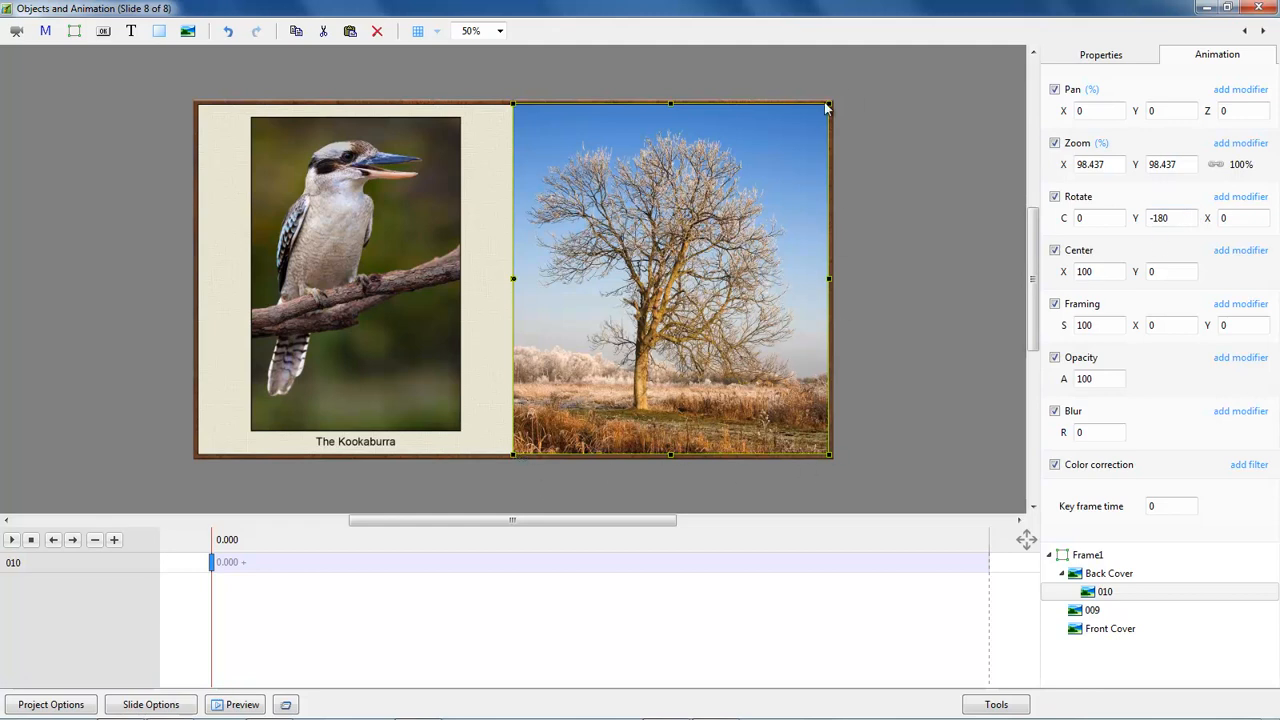
pyautogui.click(12, 540)
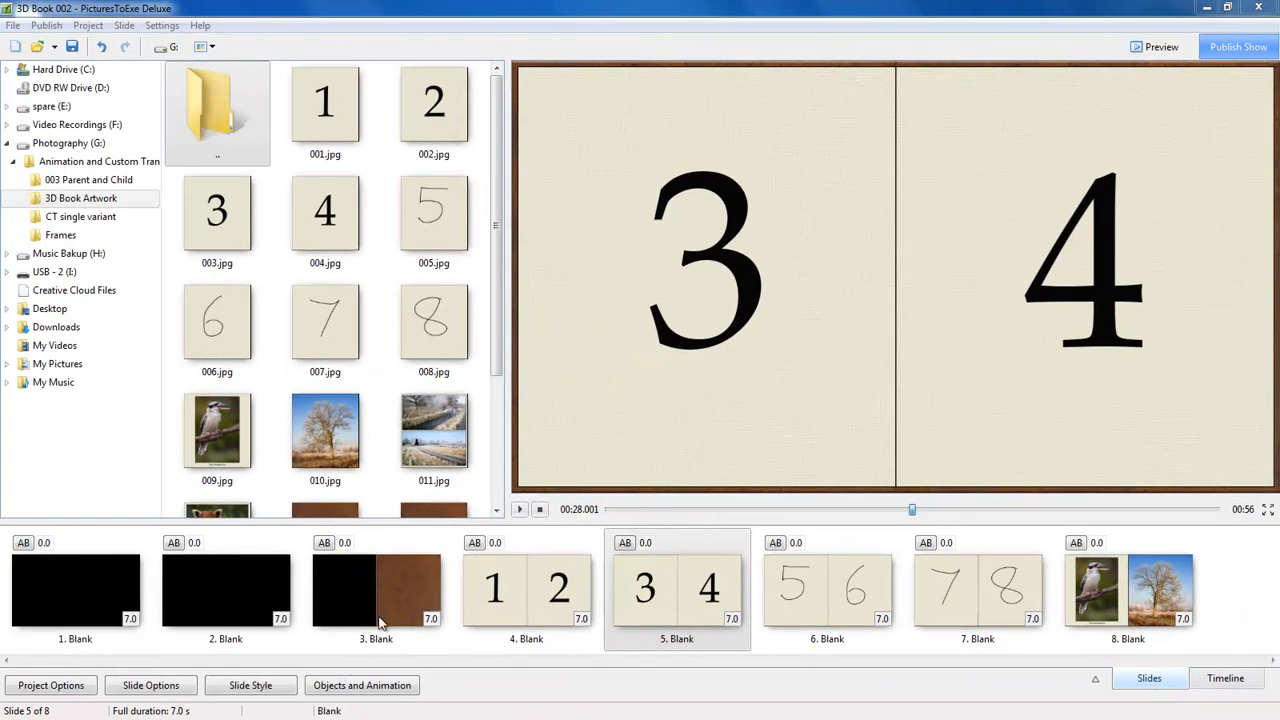
# Scrub slide 2 of the 3D Book 002 project to about 11 s to view the cover's movement.
pyautogui.click(227, 592)
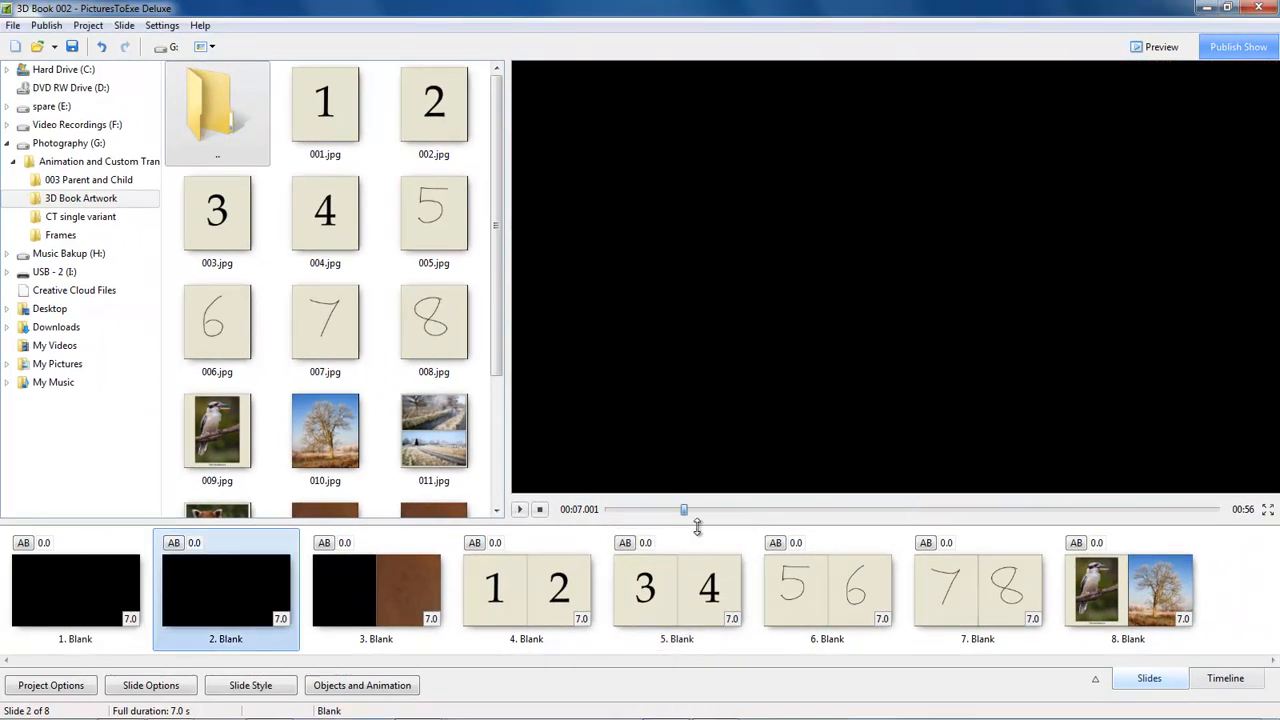
pyautogui.moveTo(686, 510); pyautogui.dragTo(729, 520)
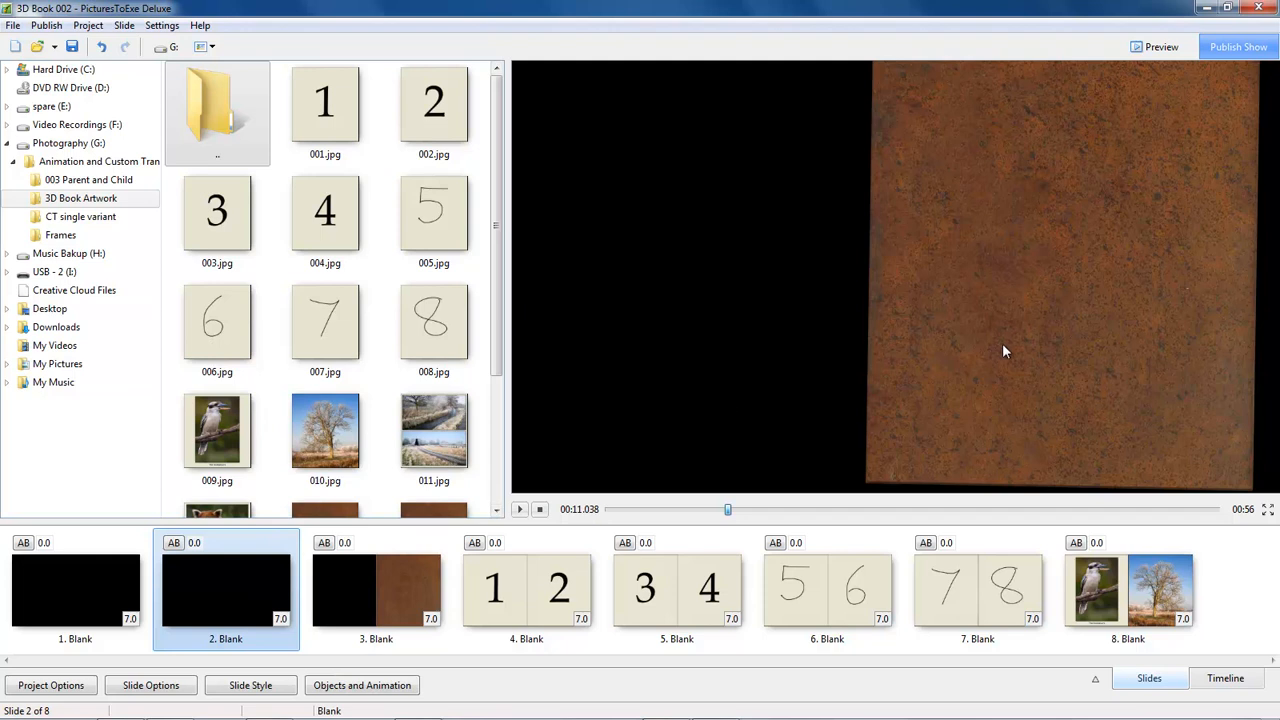
# Insert a blank slide after slide 8 and add a frame object to it.
pyautogui.click(1238, 590)
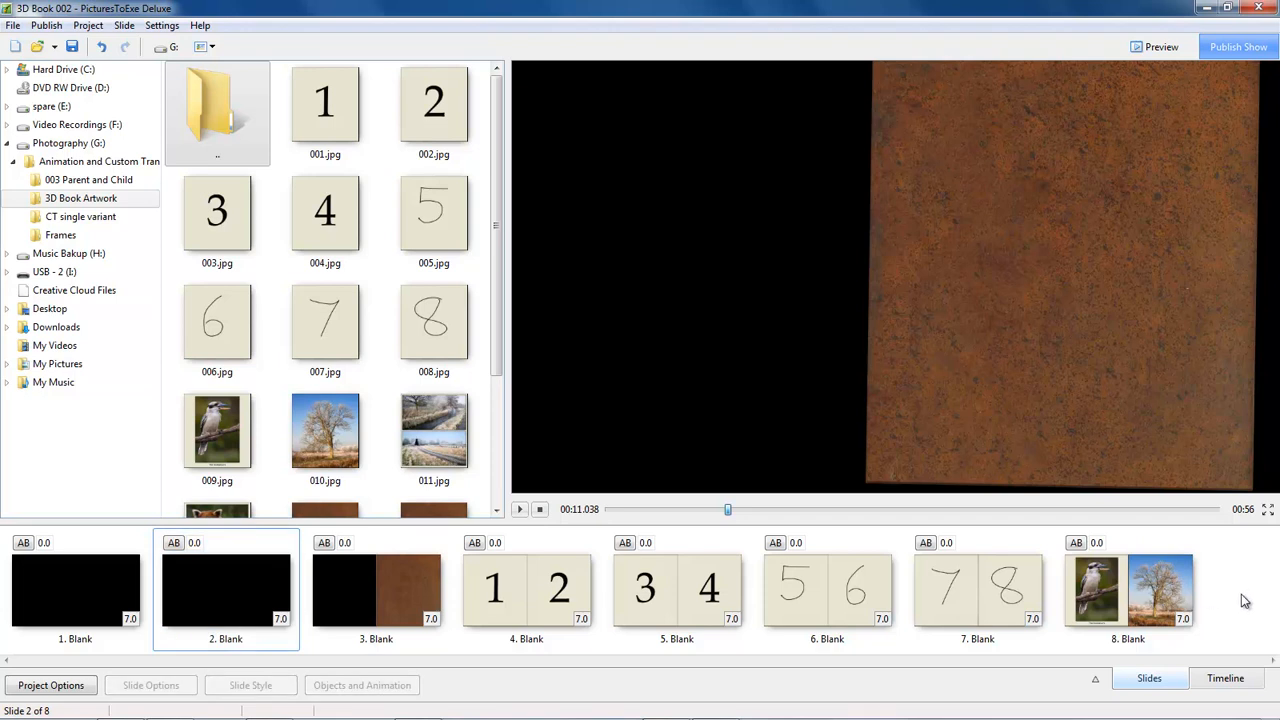
pyautogui.rightClick(1240, 596)
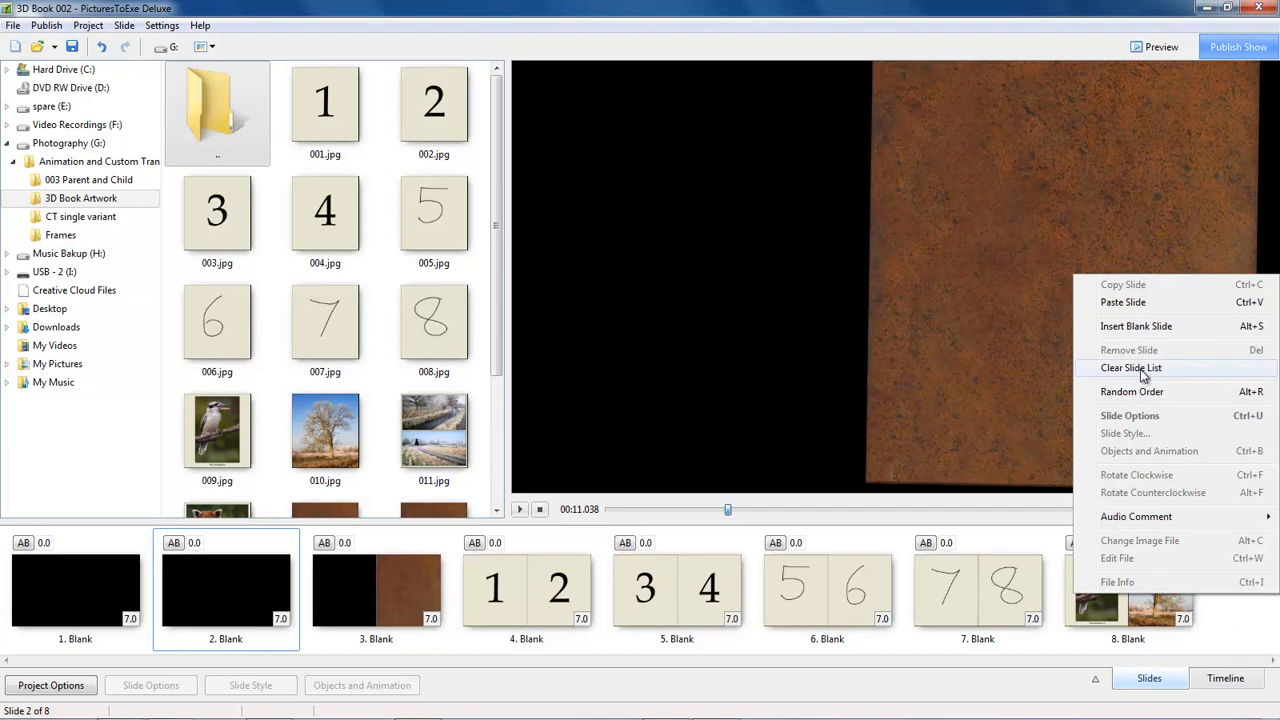
pyautogui.click(1140, 326)
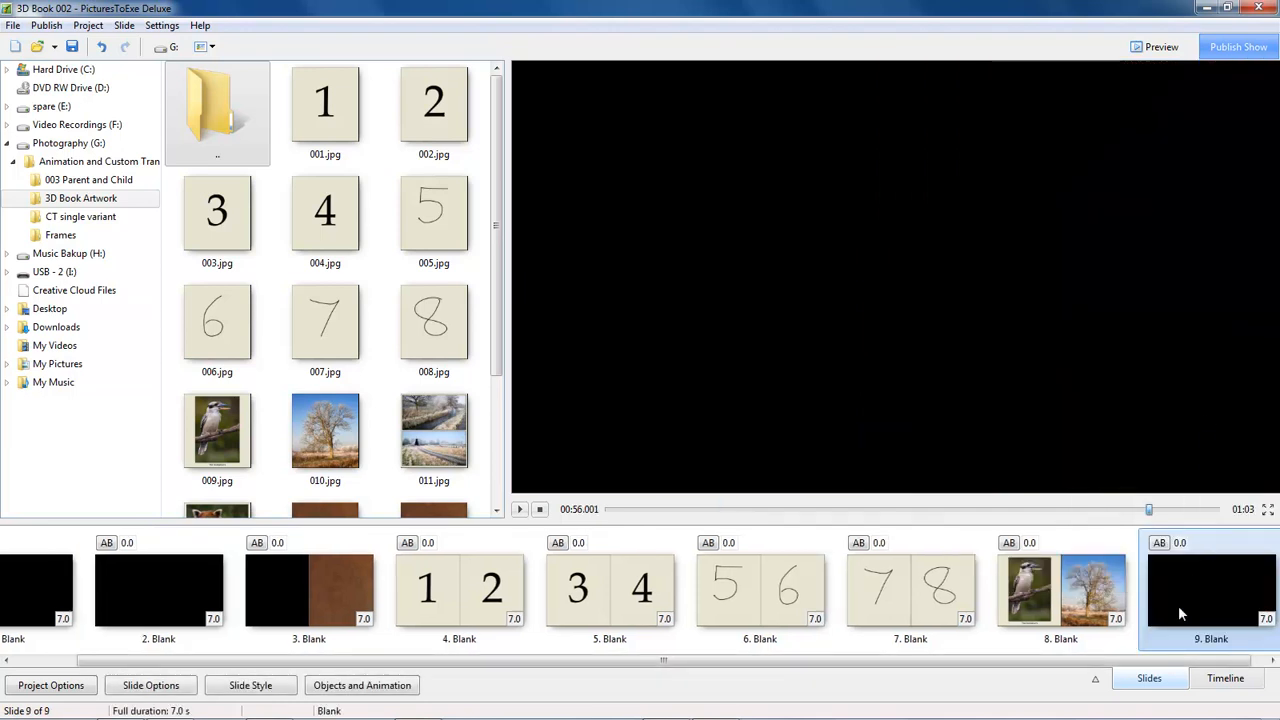
pyautogui.click(349, 690)
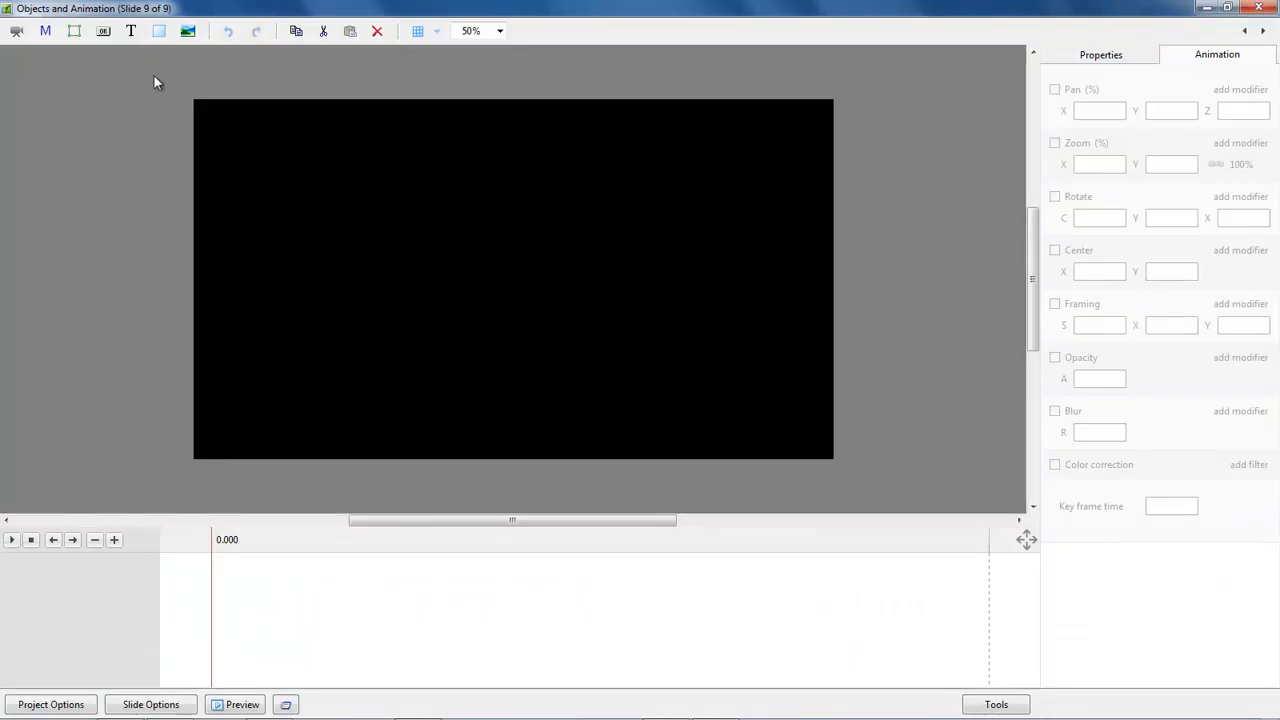
pyautogui.click(73, 32)
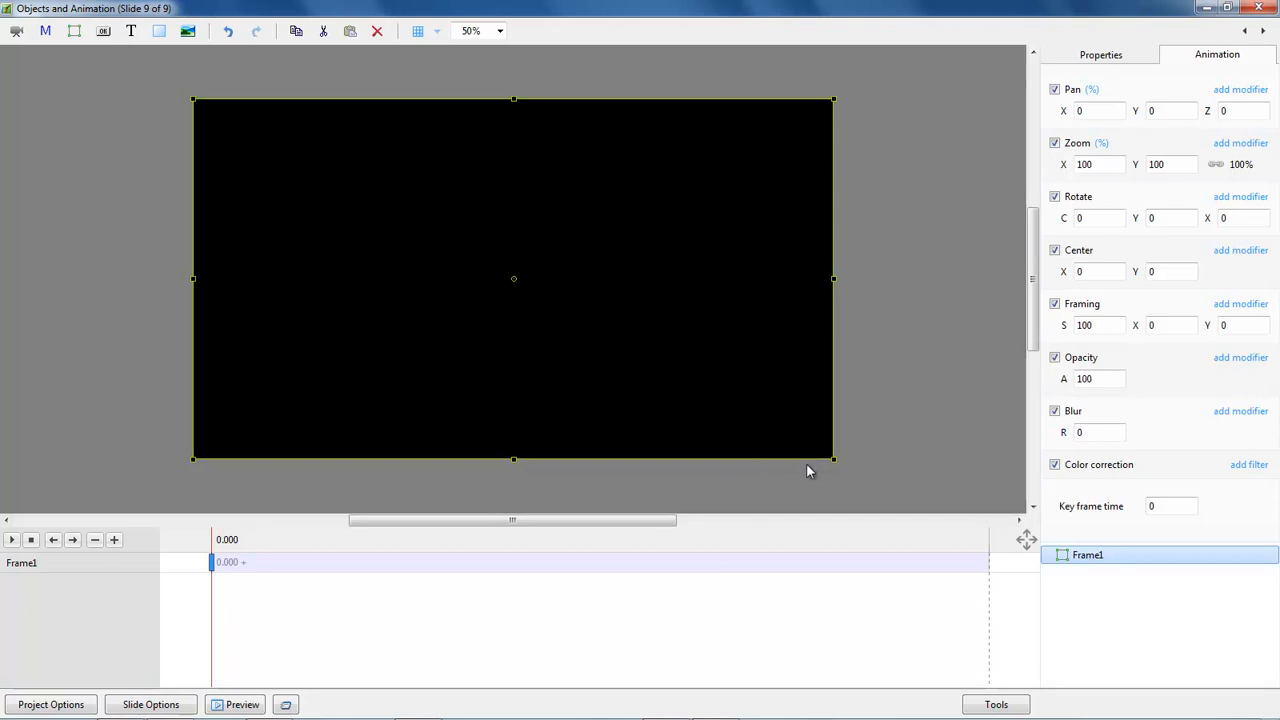
# Add the Back Cover picture as a child of the frame on slide 9 and set its center X to 100.
pyautogui.rightClick(1081, 555)
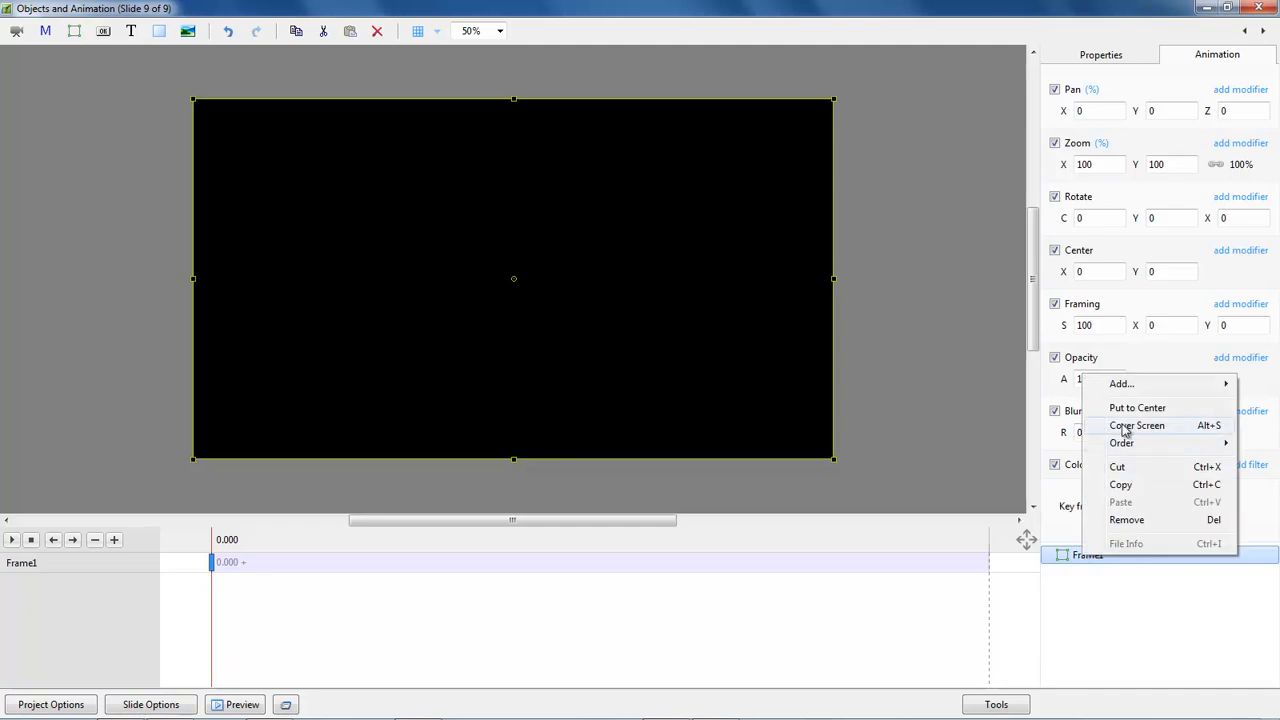
pyautogui.moveTo(1098, 390)
pyautogui.click(954, 386)
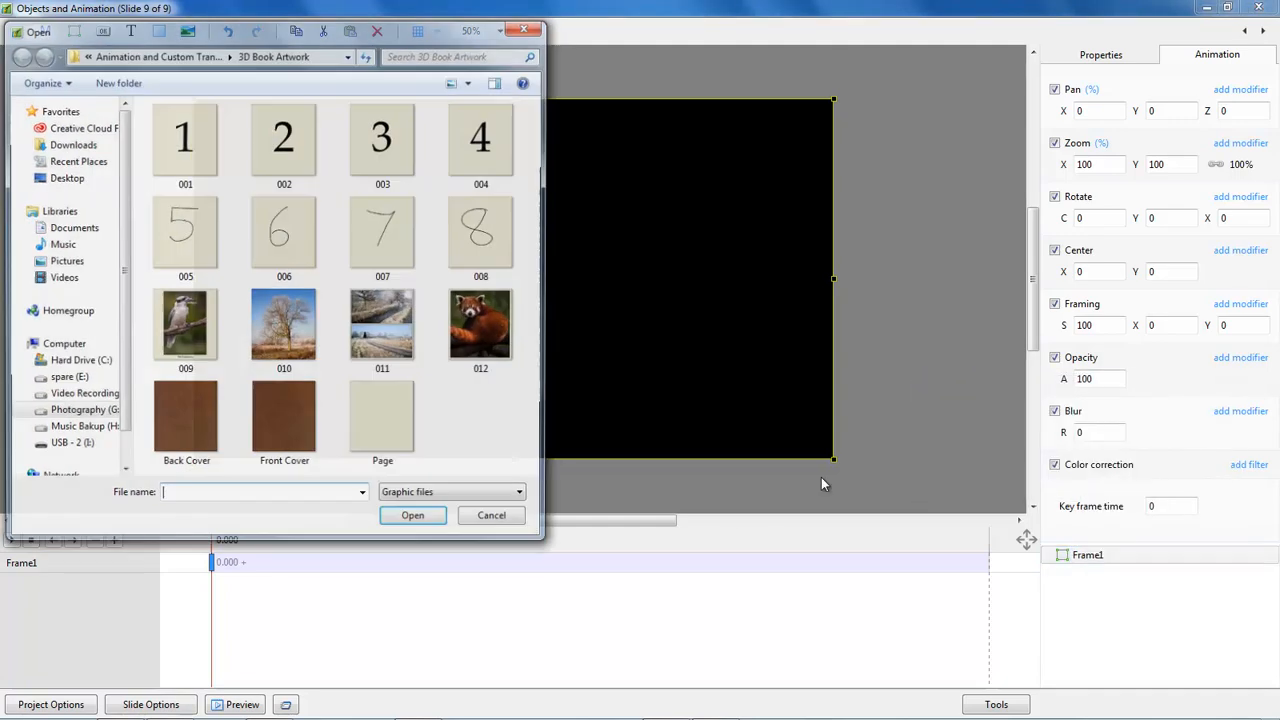
pyautogui.doubleClick(176, 426)
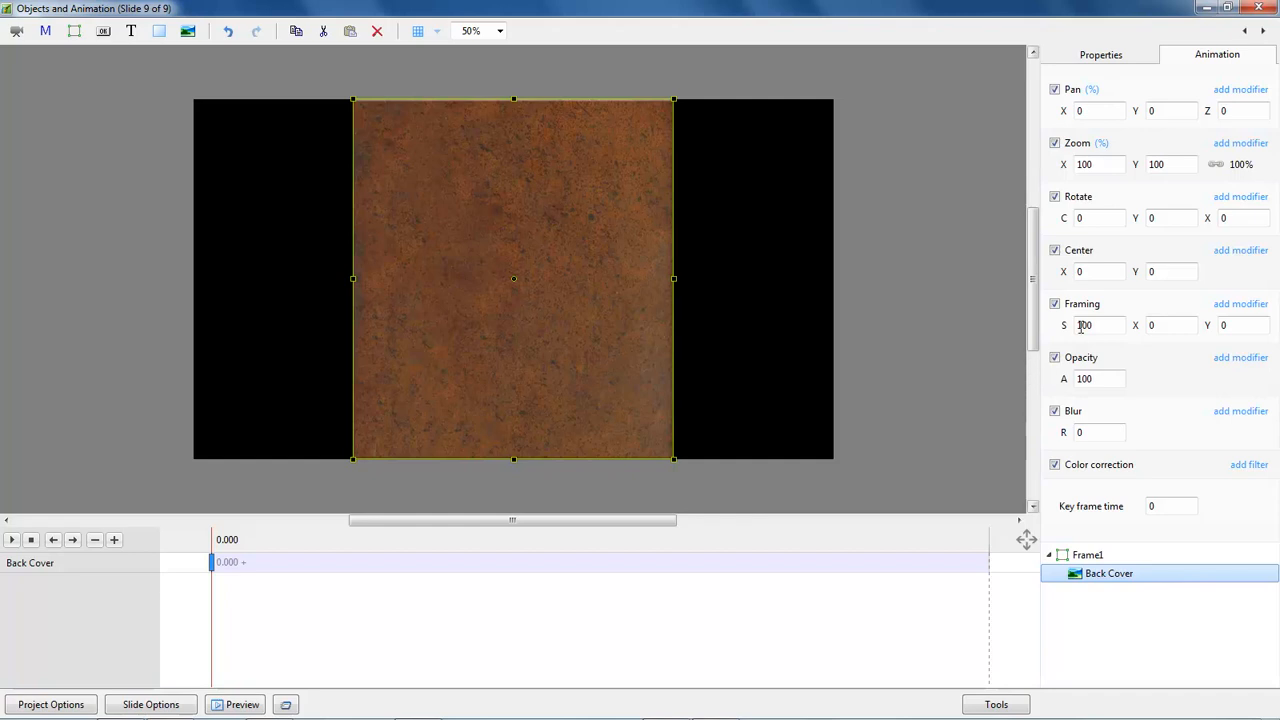
pyautogui.click(1062, 274)
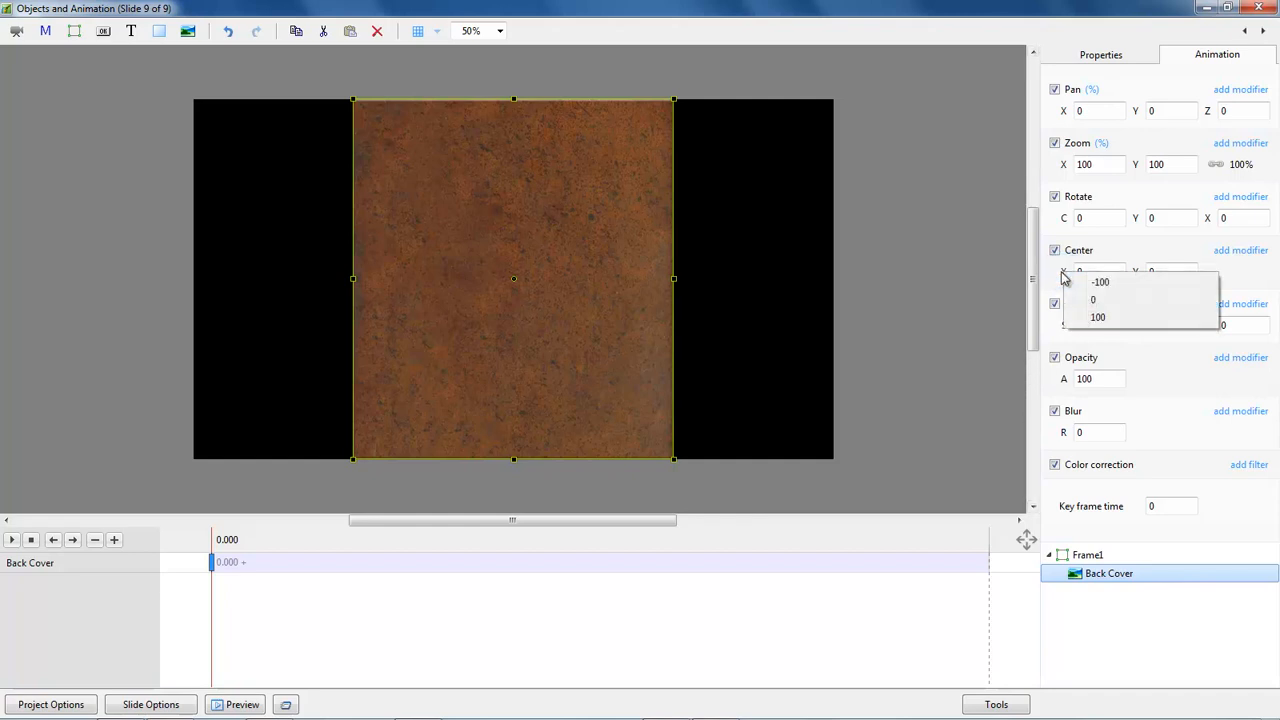
pyautogui.click(1098, 318)
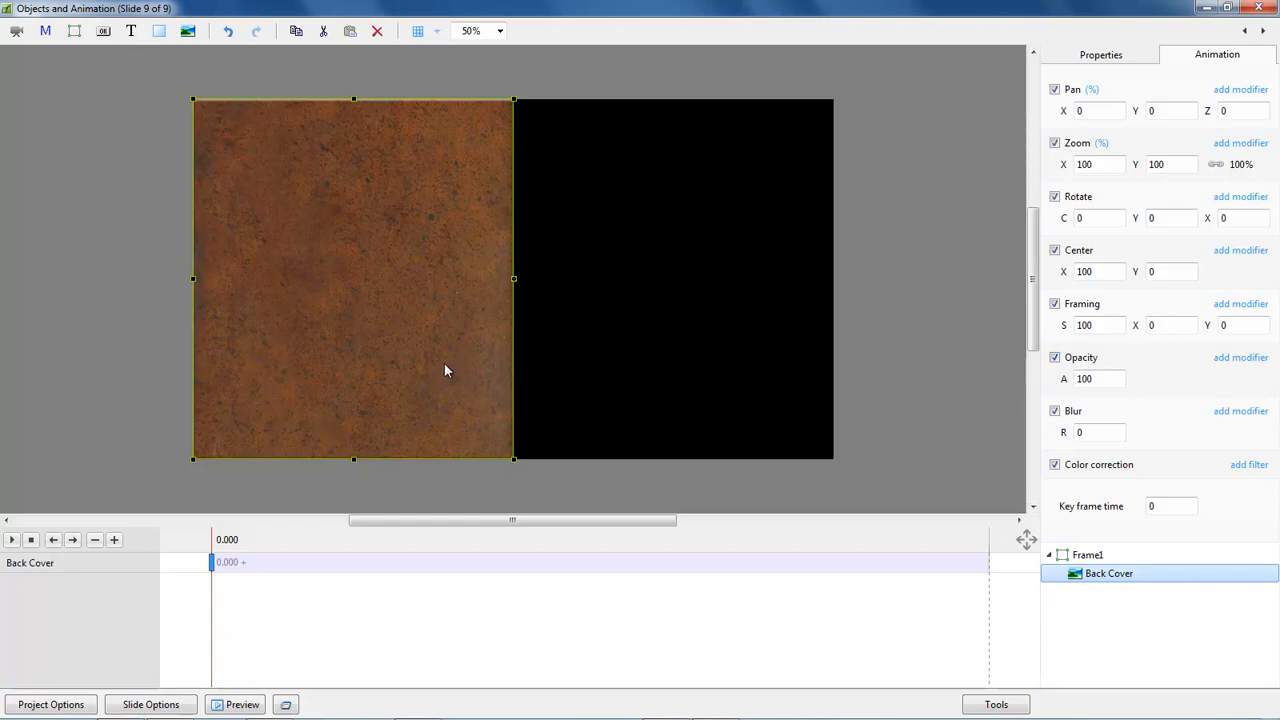
# Add a second key frame to the Back Cover and set its time to 4000.
pyautogui.click(720, 568)
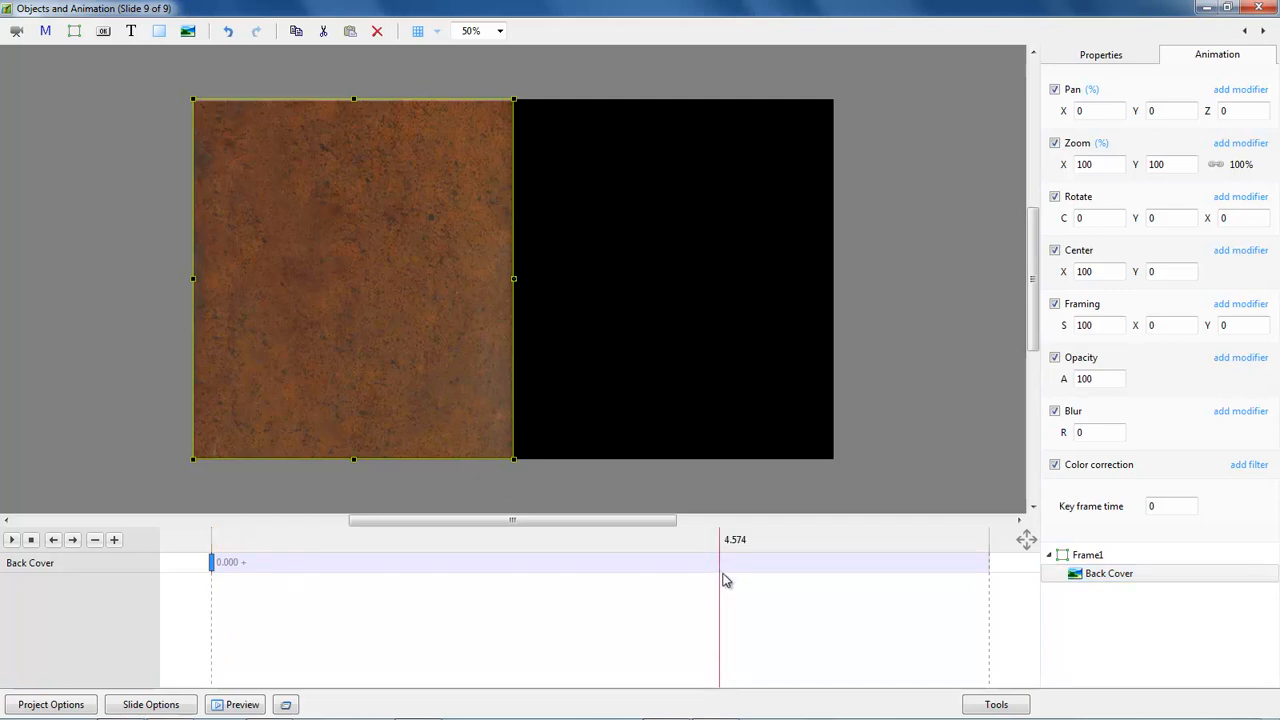
pyautogui.press('Insert')
pyautogui.doubleClick(1172, 505)
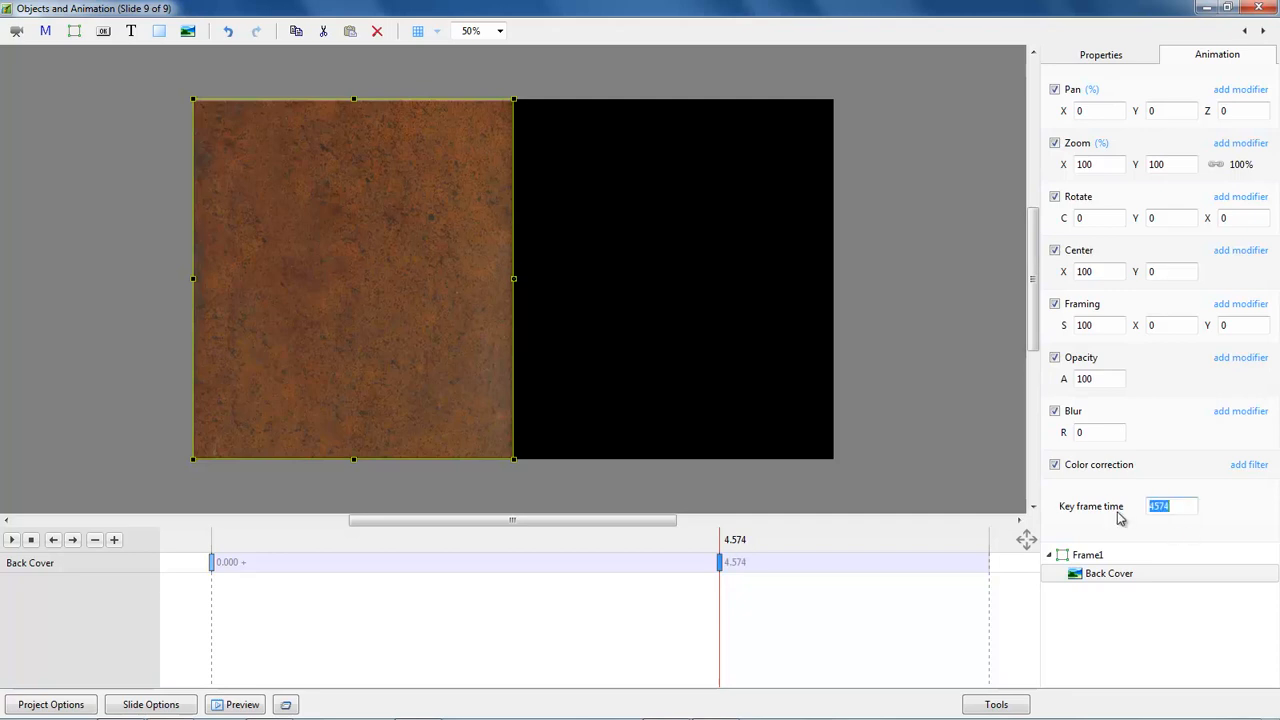
pyautogui.write('4000')
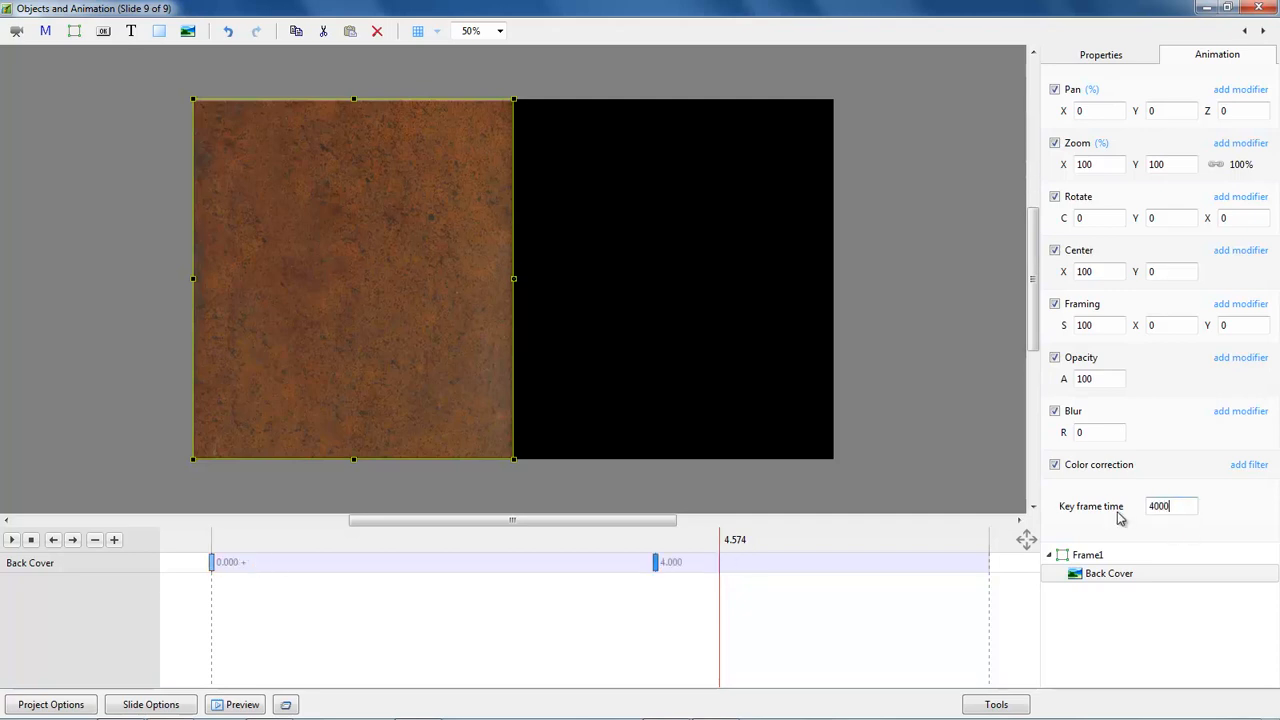
pyautogui.click(656, 564)
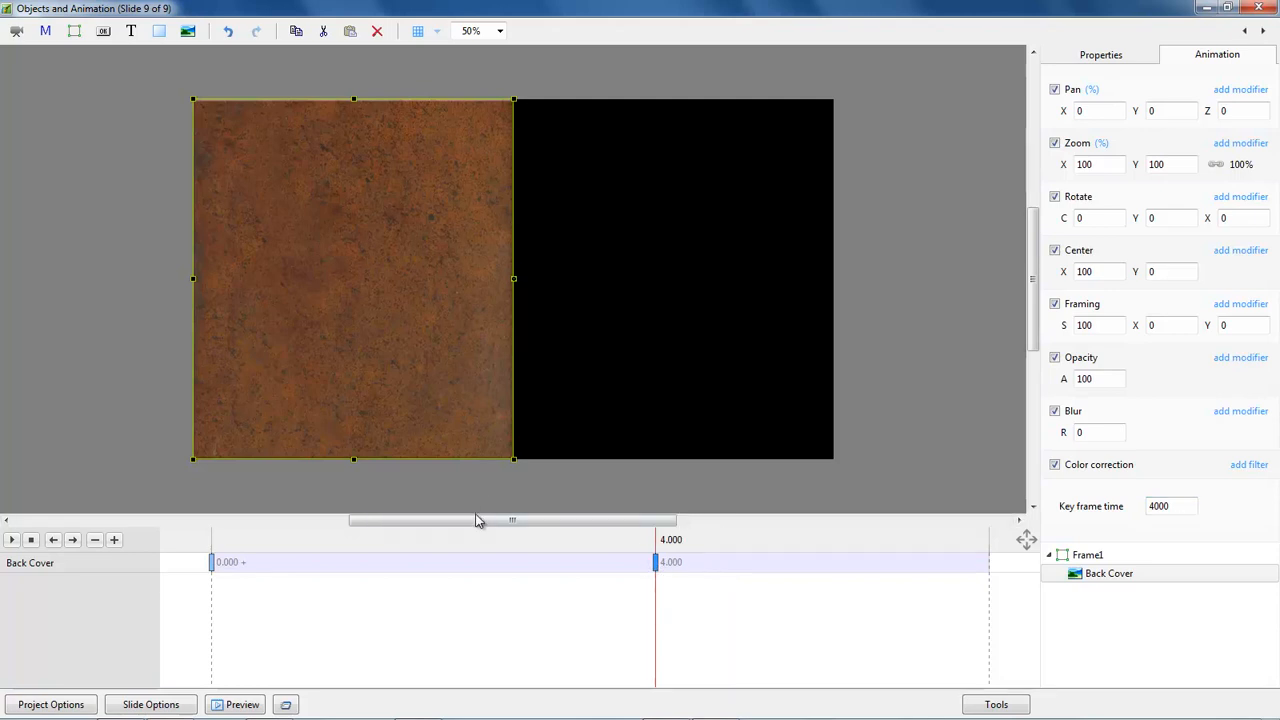
# At the 4-second key frame, move the Back Cover off the slide to pan 177.25, 112.889, with zoom 69 and rotation C 25.543.
pyautogui.moveTo(354, 287); pyautogui.dragTo(978, 298)
pyautogui.moveTo(720, 234); pyautogui.dragTo(892, 200)
pyautogui.moveTo(1060, 165); pyautogui.dragTo(1030, 168)
pyautogui.moveTo(909, 337); pyautogui.dragTo(943, 388)
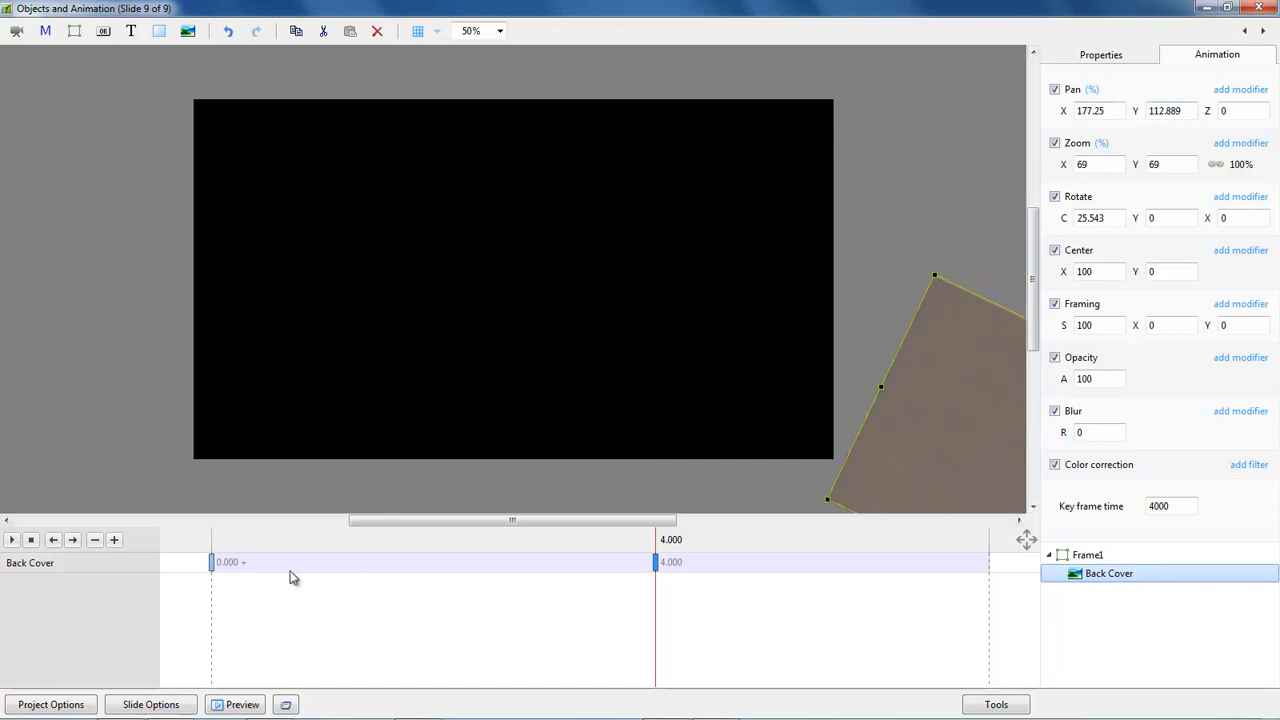
# Play slide 9's animation from the first key frame to review the cover's exit, and return to 0.
pyautogui.click(211, 562)
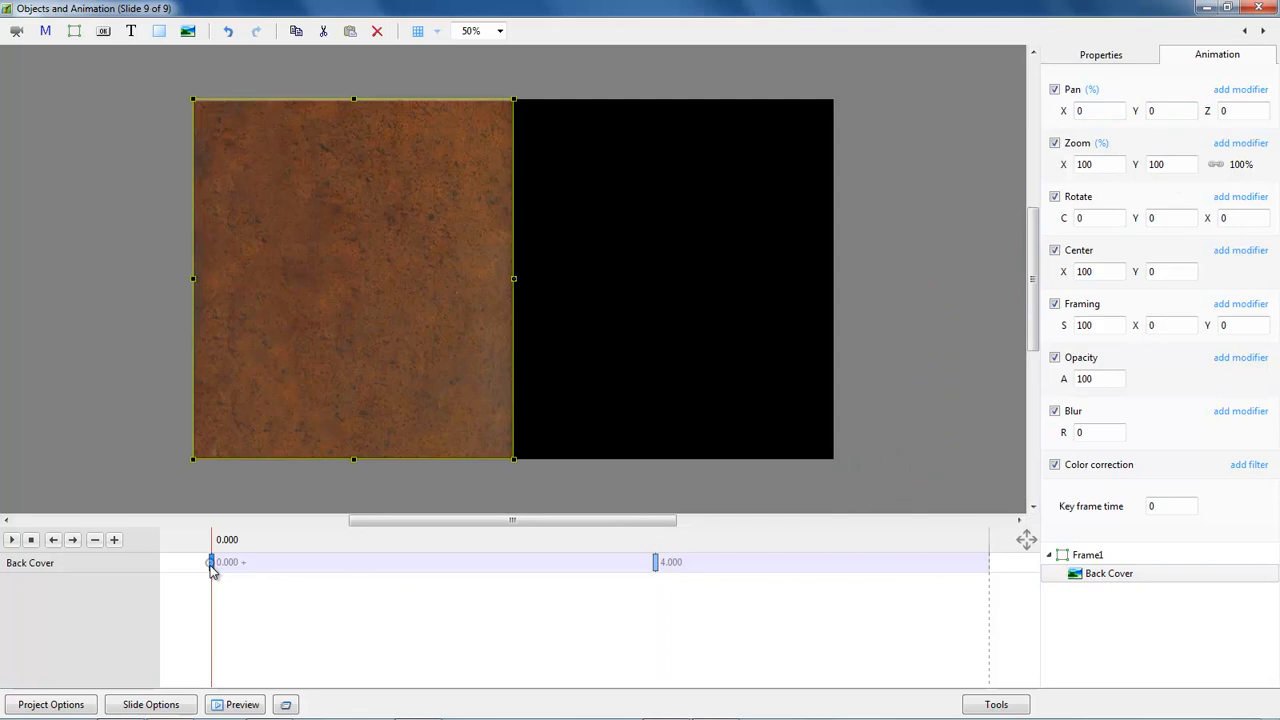
pyautogui.click(11, 539)
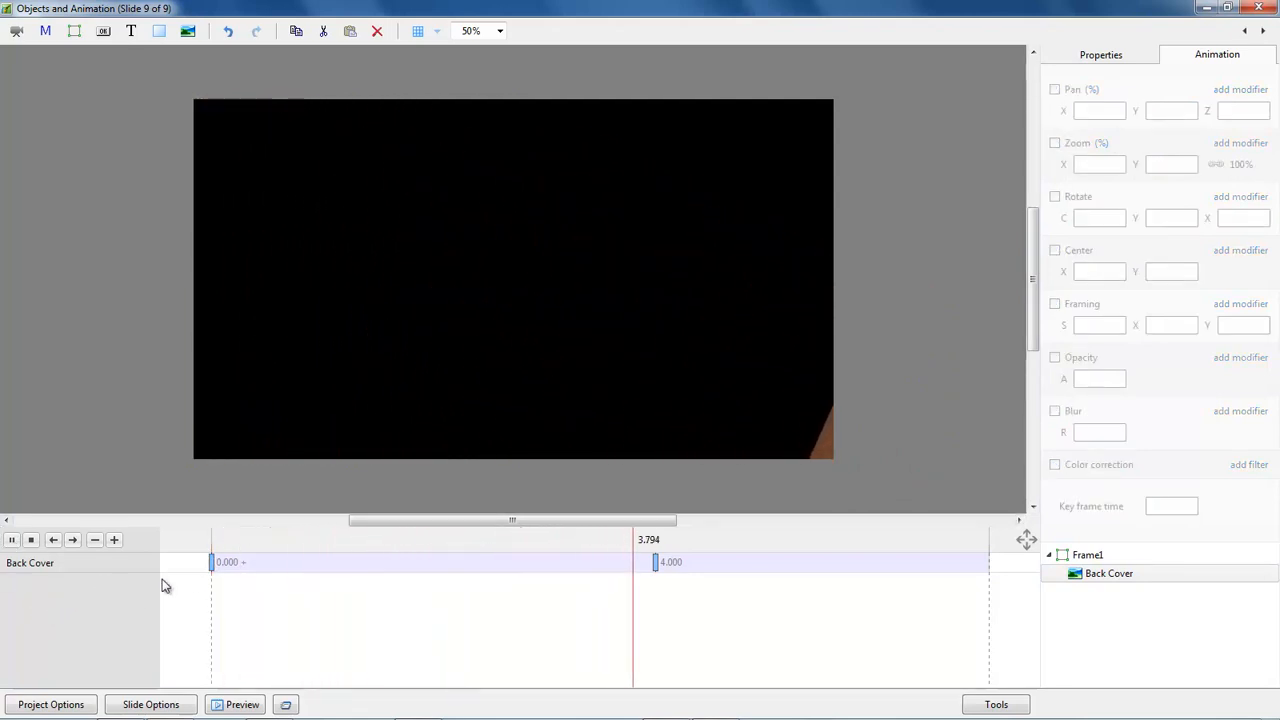
pyautogui.click(211, 563)
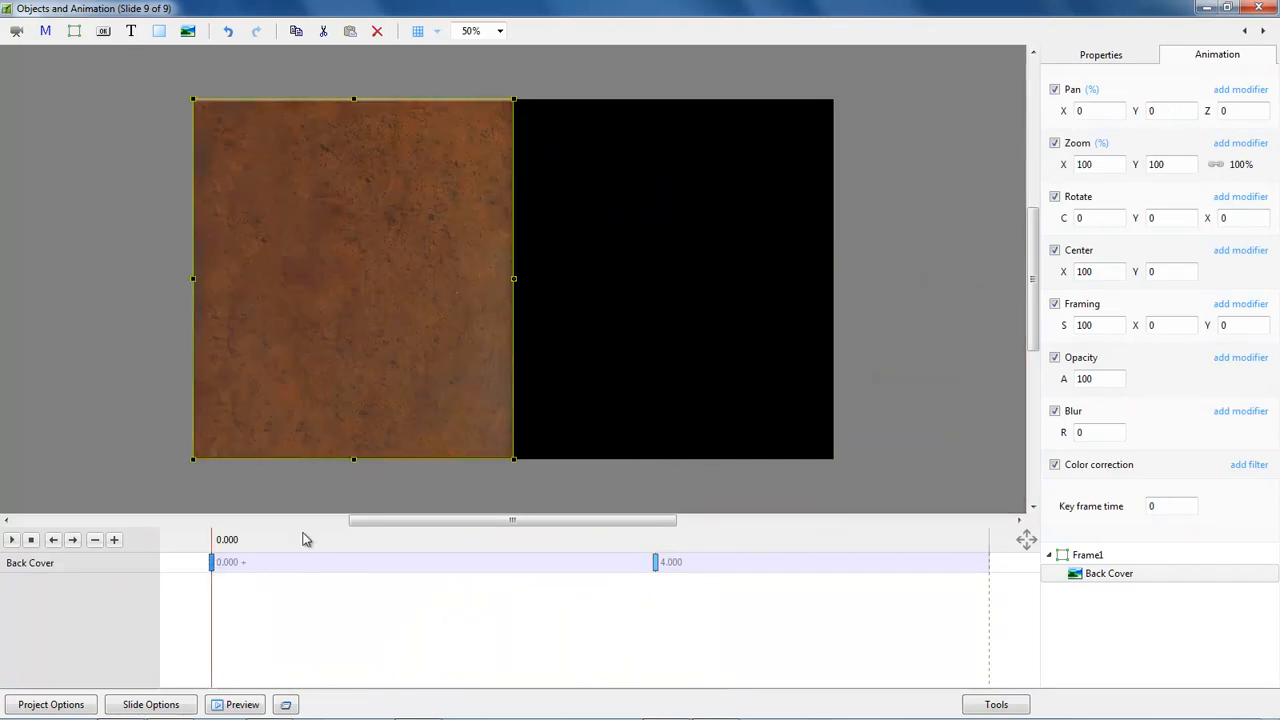
# Apply the Accelerate animation speed to the Back Cover's pan, zoom and rotation at the first key frame.
pyautogui.click(1237, 95)
pyautogui.moveTo(1176, 108)
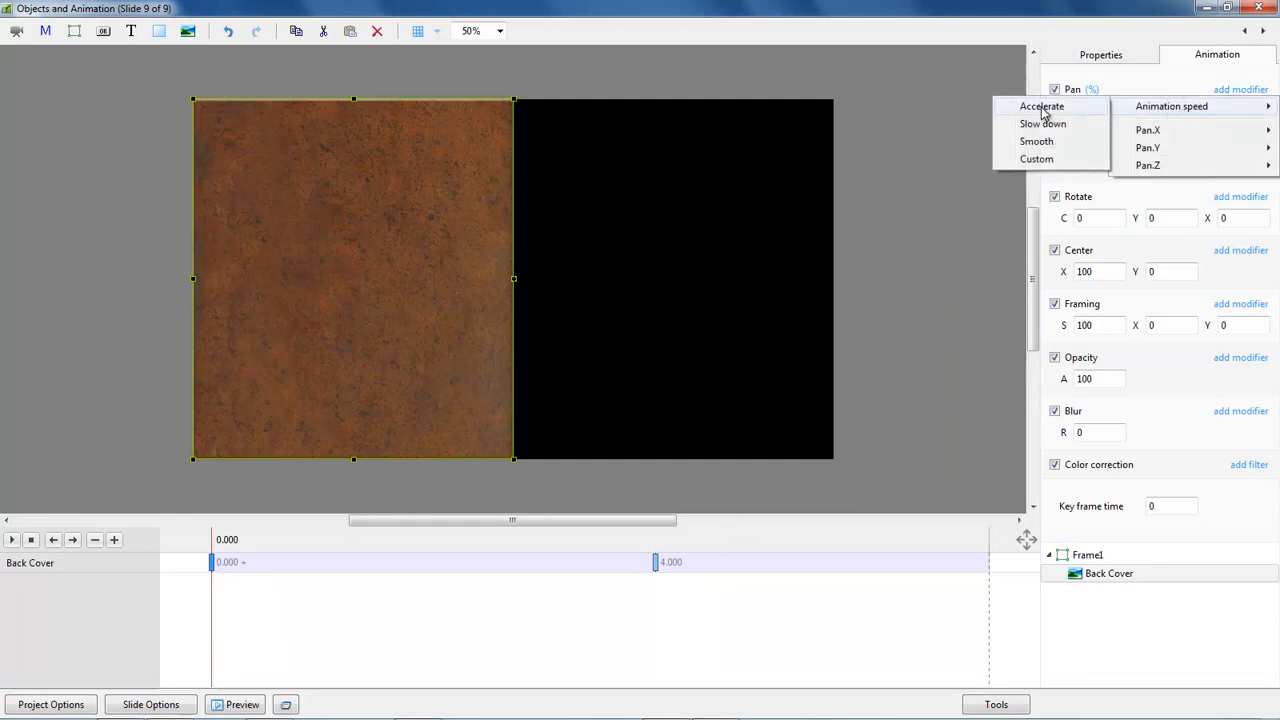
pyautogui.click(1043, 108)
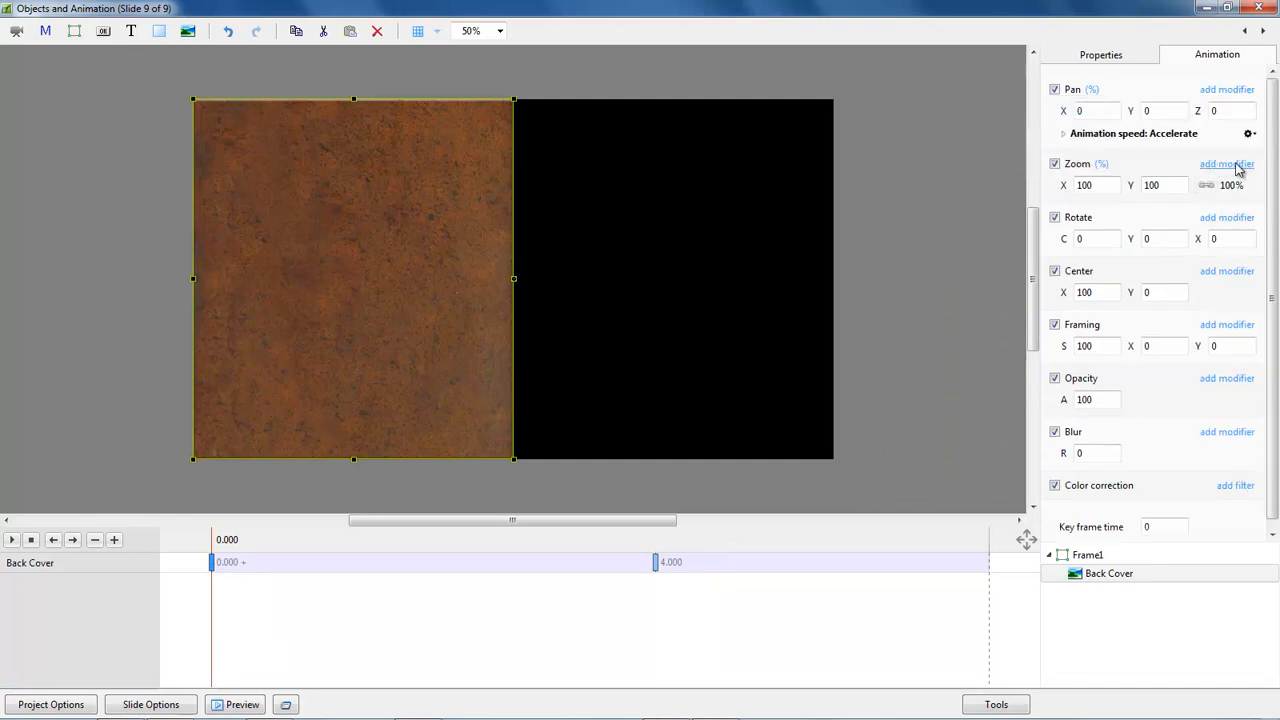
pyautogui.click(1237, 165)
pyautogui.moveTo(1182, 186)
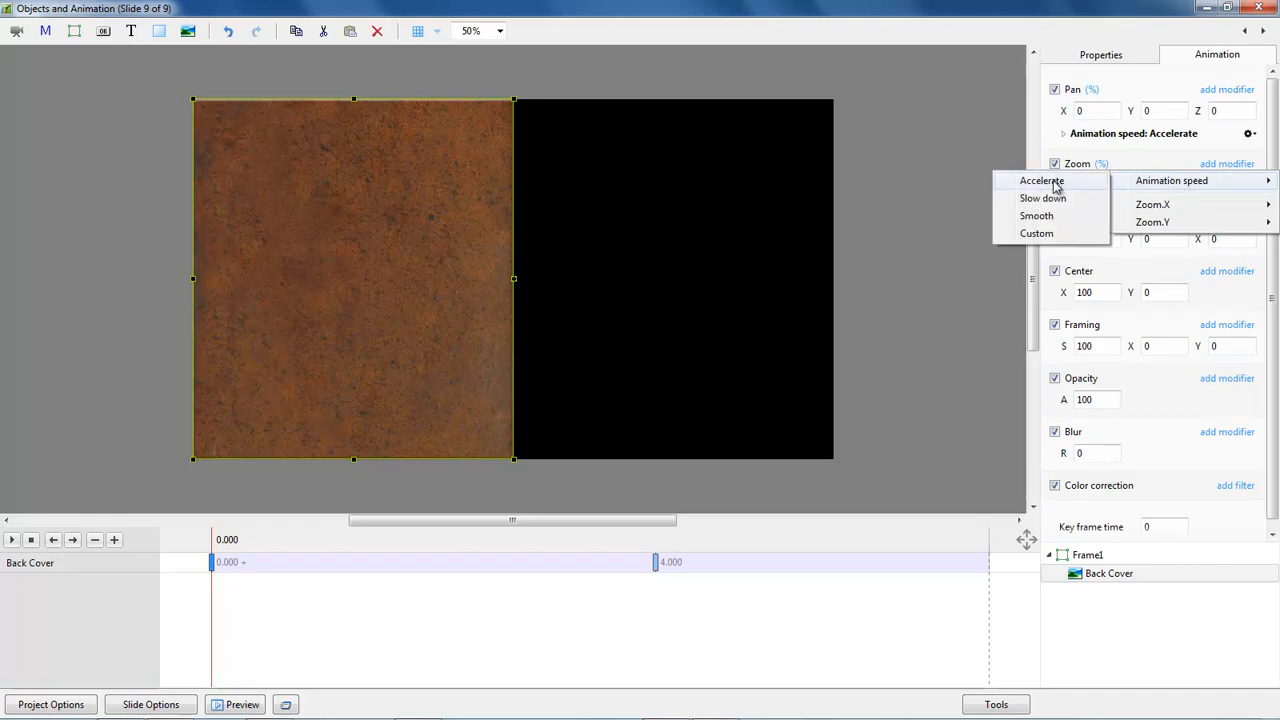
pyautogui.click(1052, 183)
pyautogui.click(1236, 240)
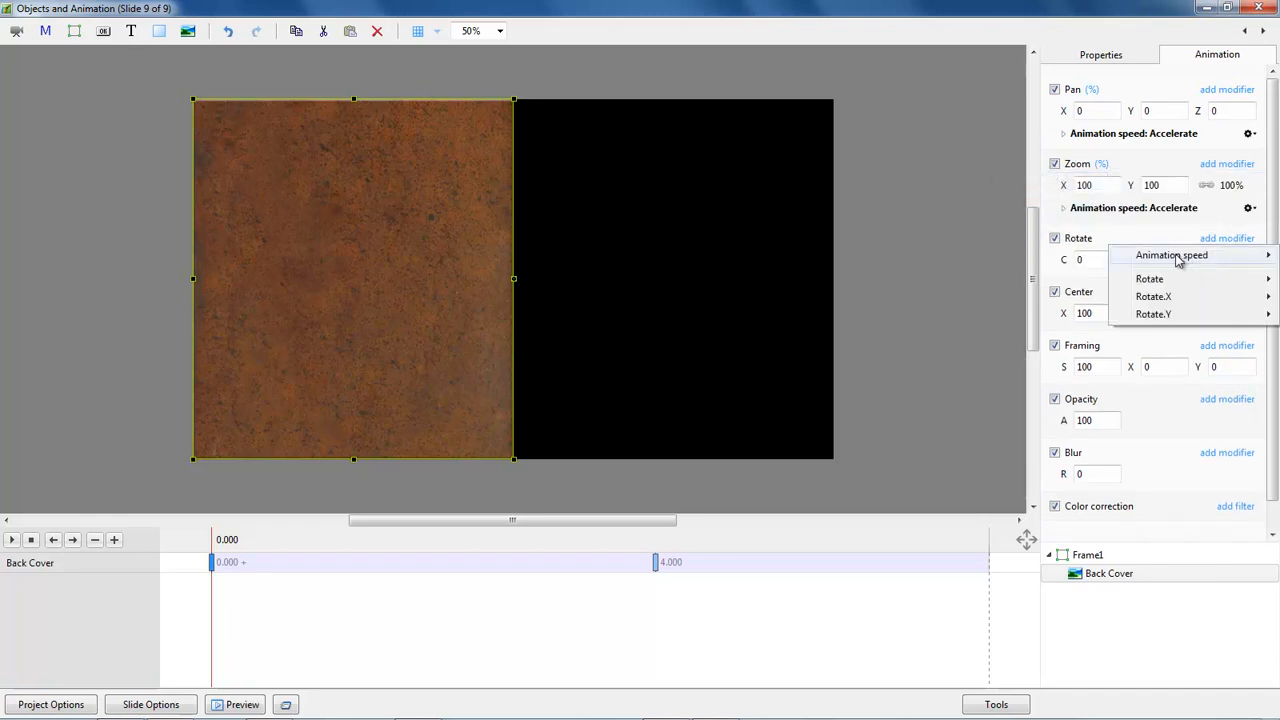
pyautogui.moveTo(1178, 260)
pyautogui.click(1050, 258)
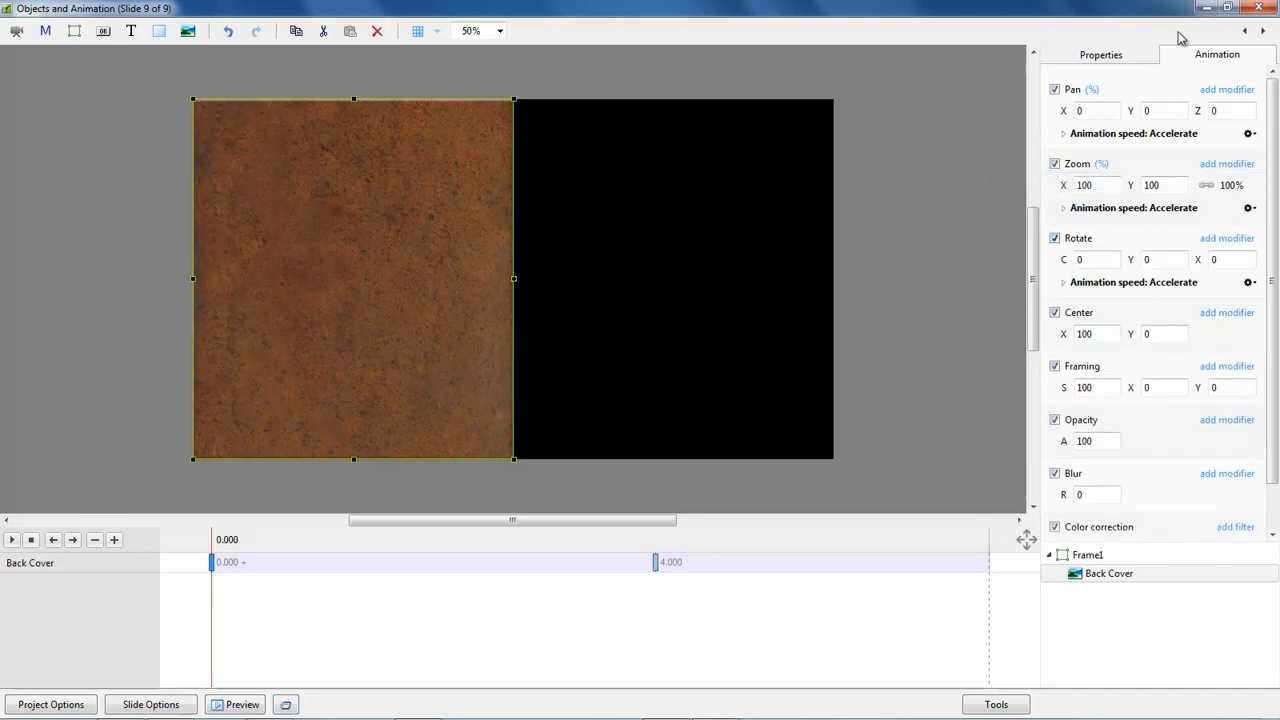
# Close the object editor and preview the slideshow from slide 7, pausing while the back cover closes on slide 8.
pyautogui.click(1260, 9)
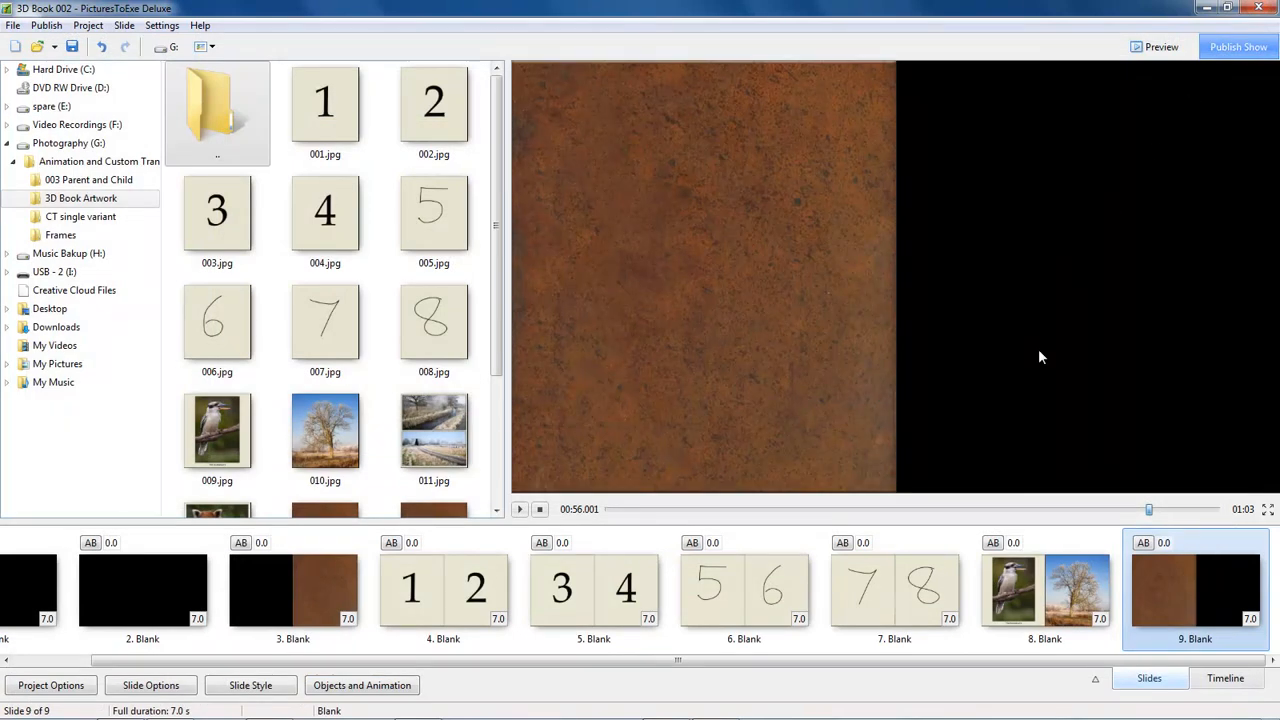
pyautogui.click(899, 594)
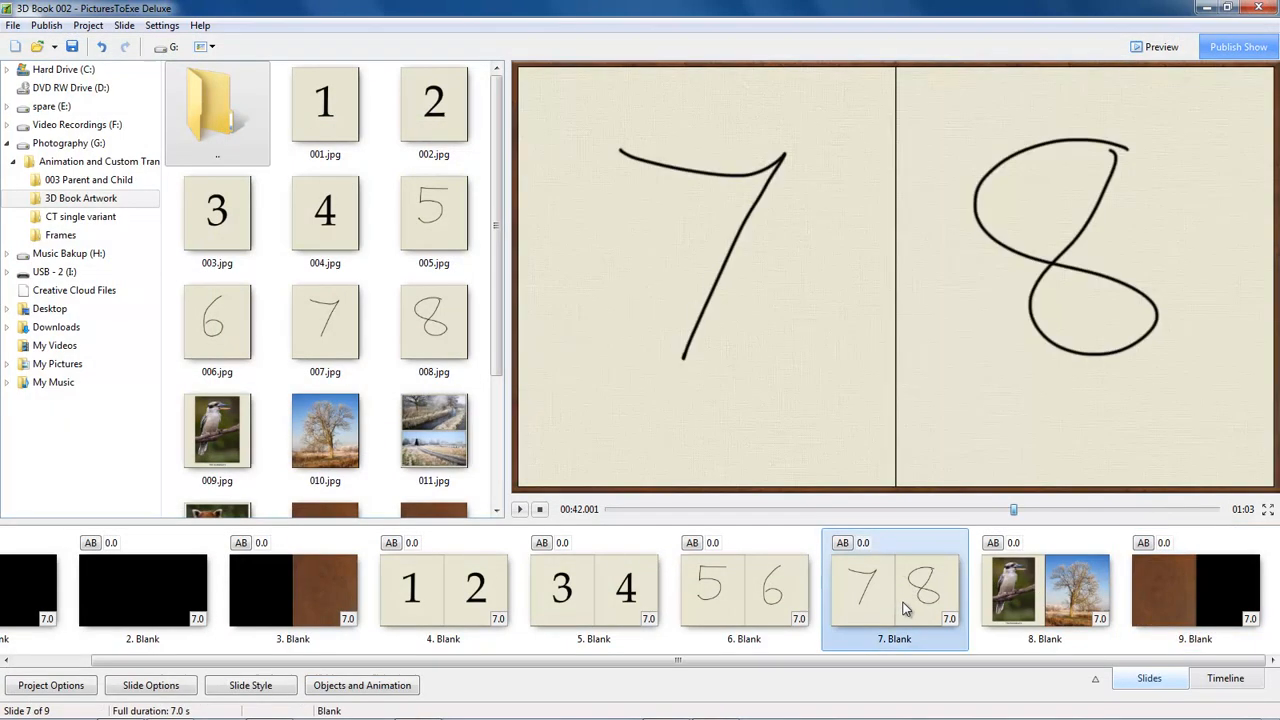
pyautogui.click(519, 510)
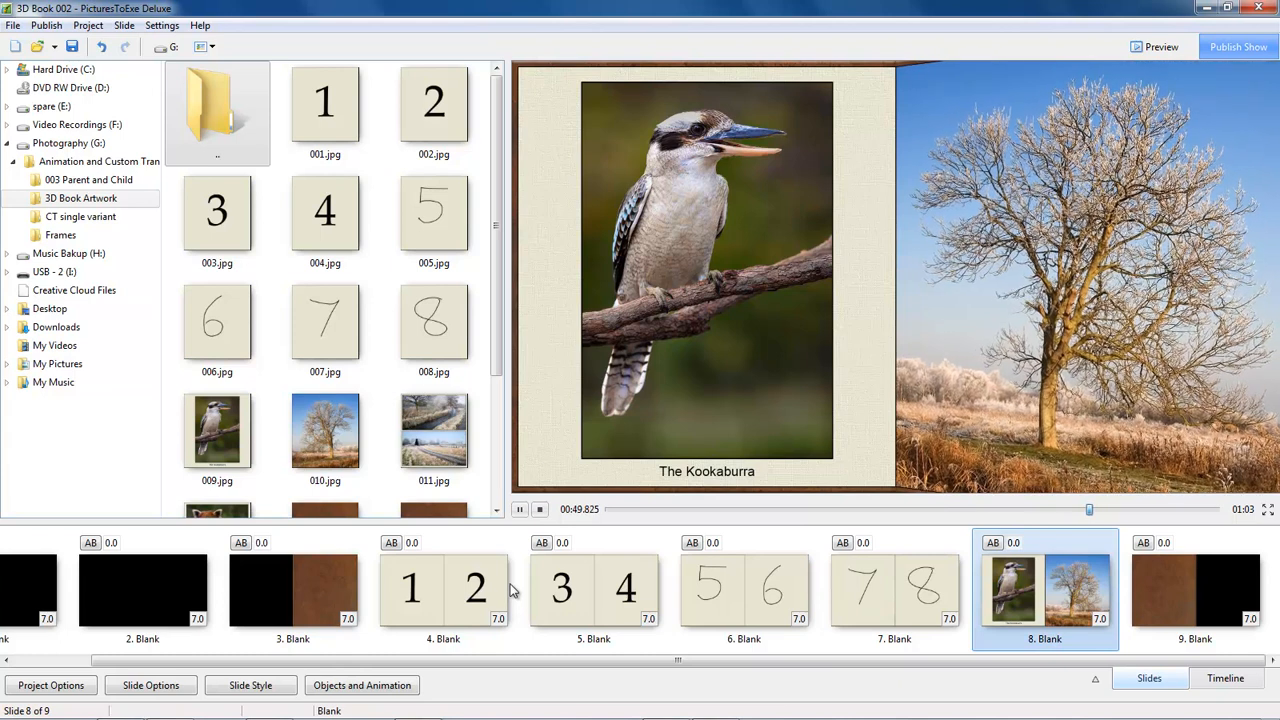
pyautogui.press('space')
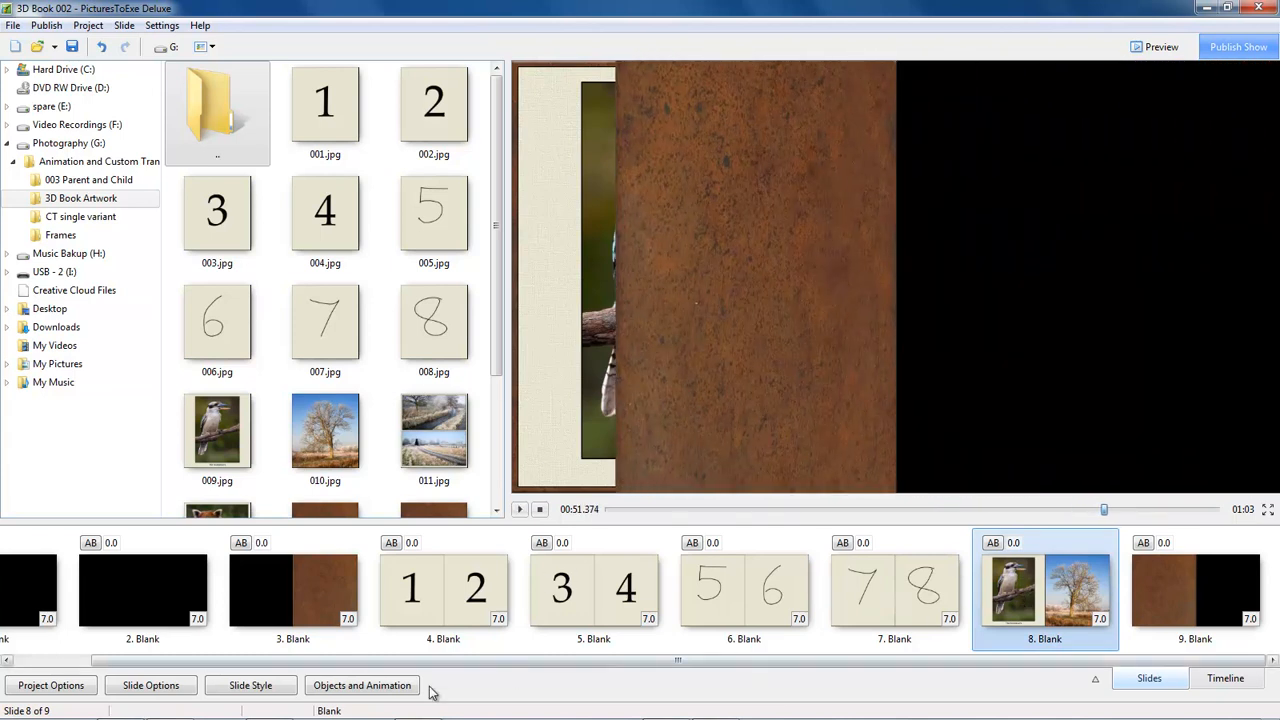
# Open slide 8's objects and set picture 010's Y rotation to 0 and its center X to -100.
pyautogui.click(366, 688)
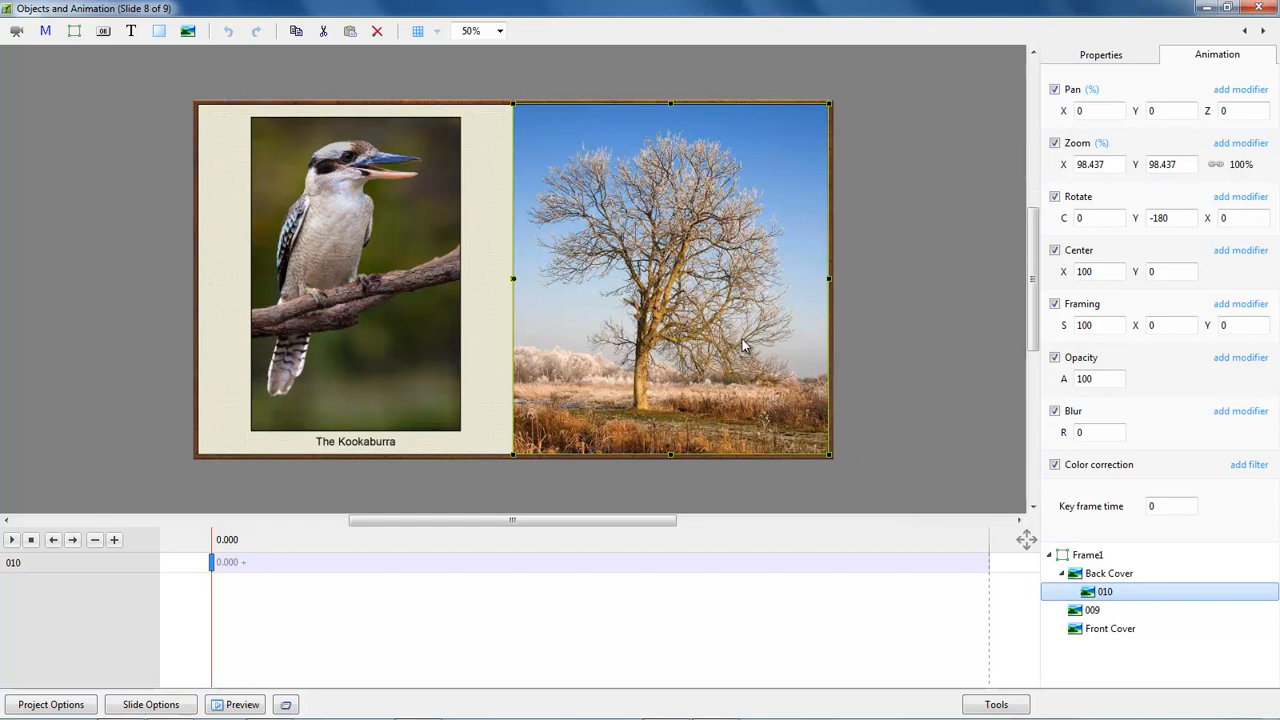
pyautogui.doubleClick(1136, 218)
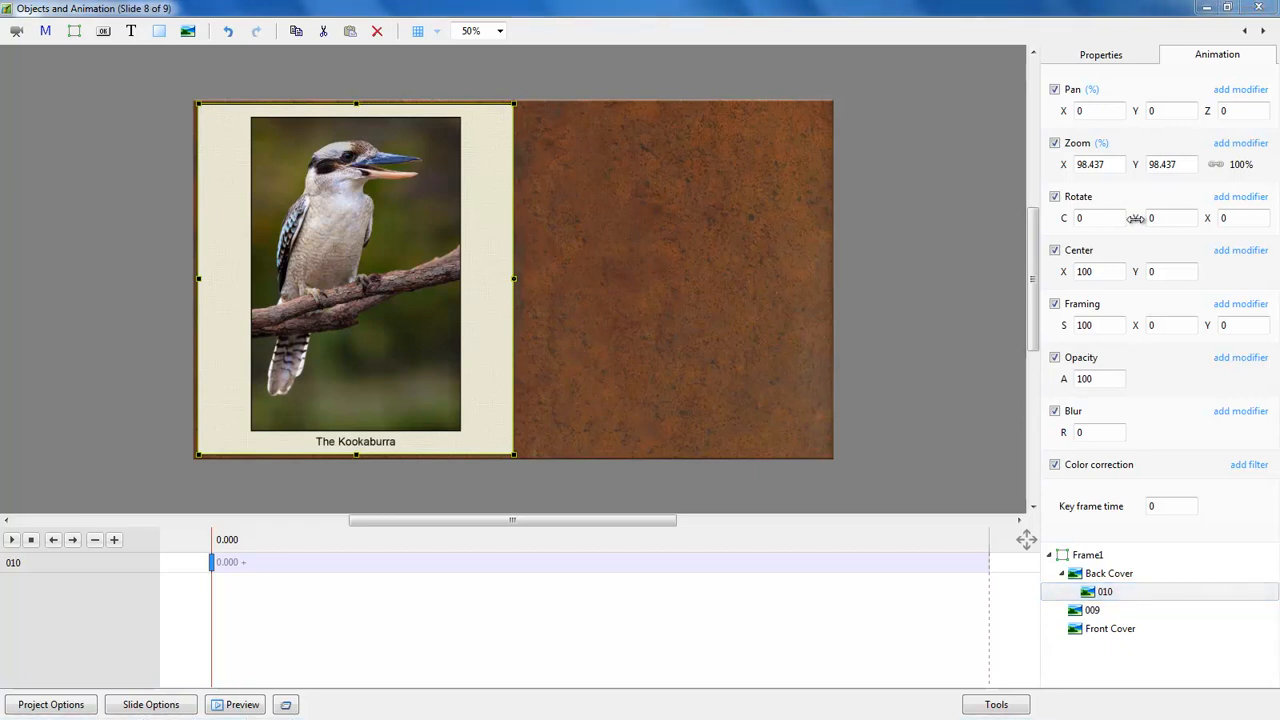
pyautogui.rightClick(1062, 271)
pyautogui.click(1099, 284)
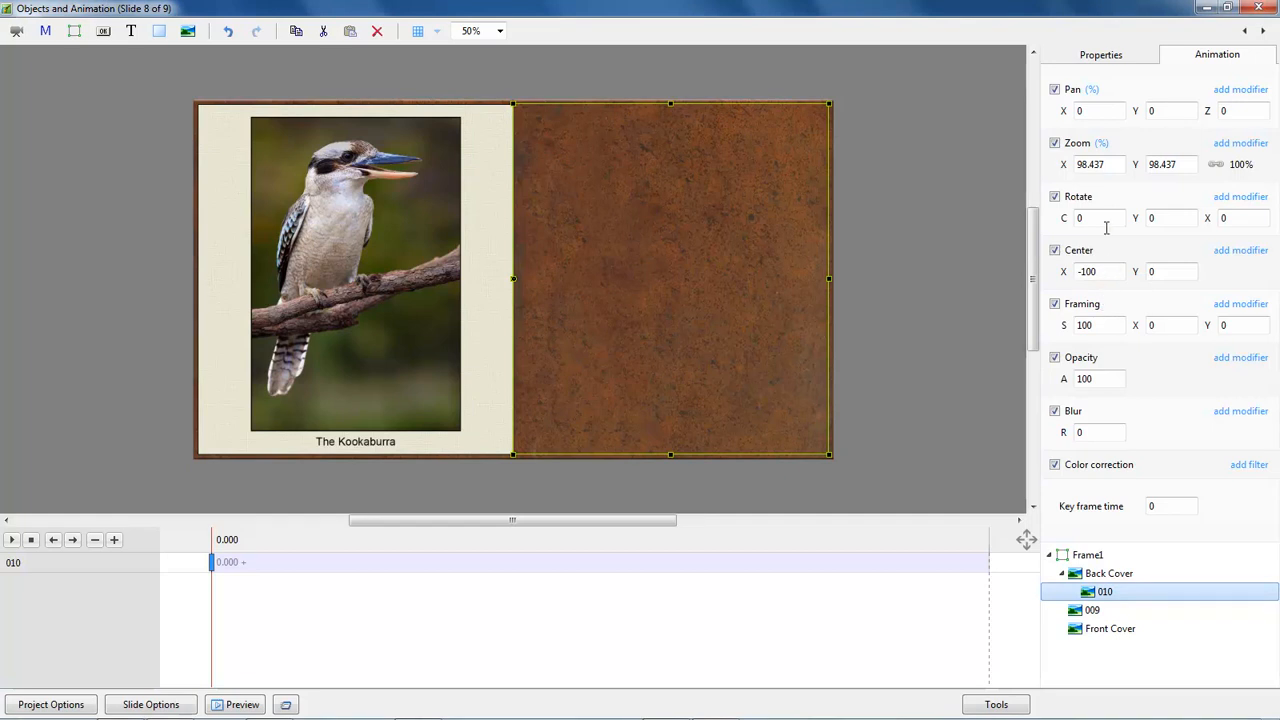
# Enable the front side and disable the back side of picture 010, and play the slide's animation.
pyautogui.click(1104, 57)
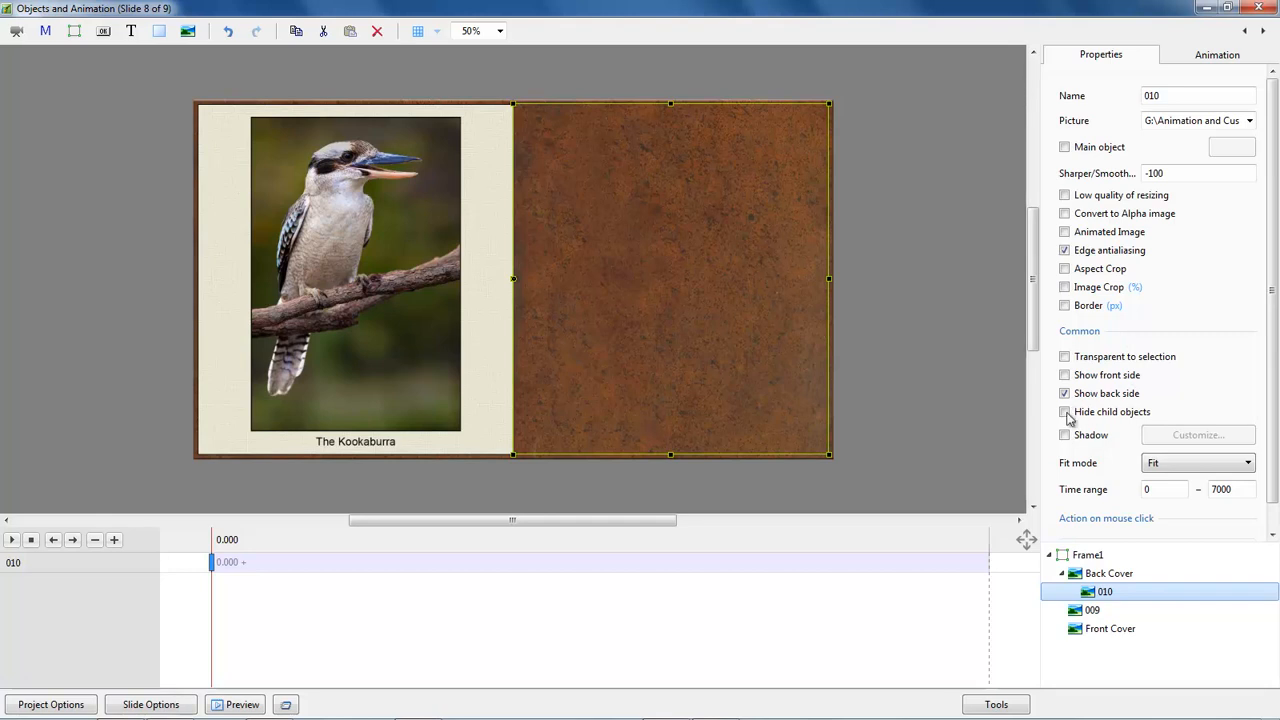
pyautogui.click(1064, 375)
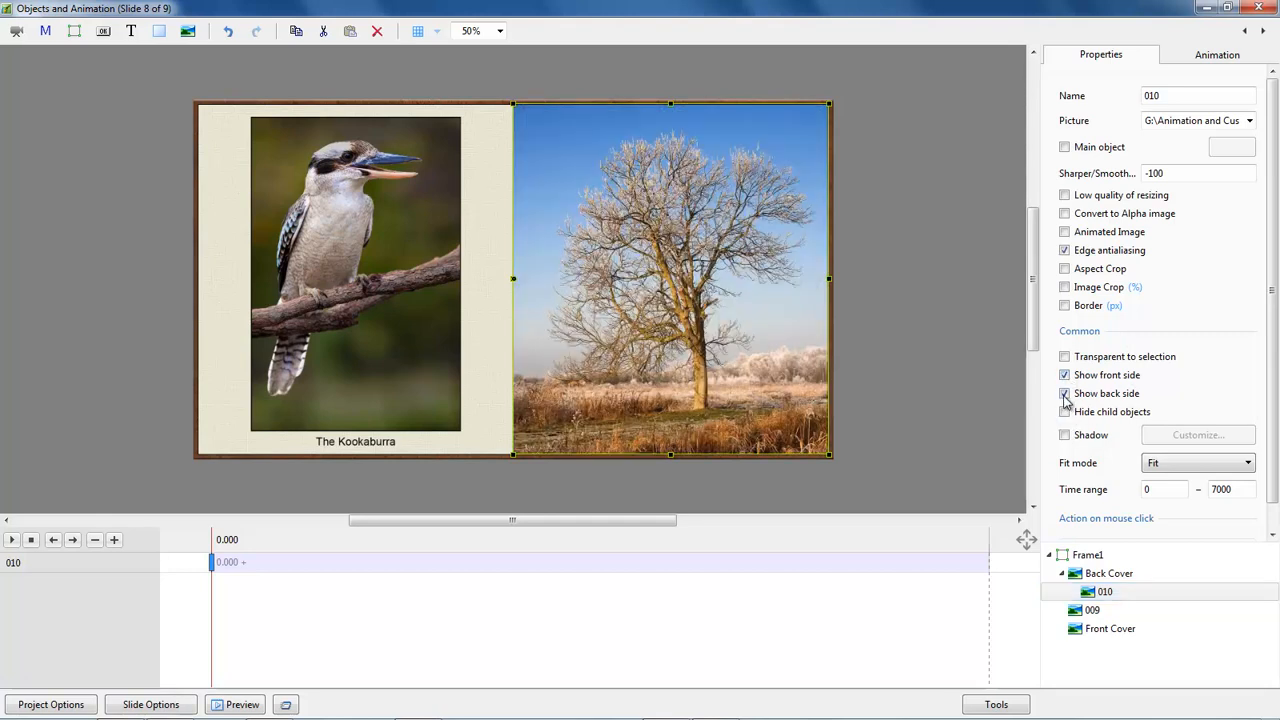
pyautogui.click(1065, 394)
pyautogui.click(12, 540)
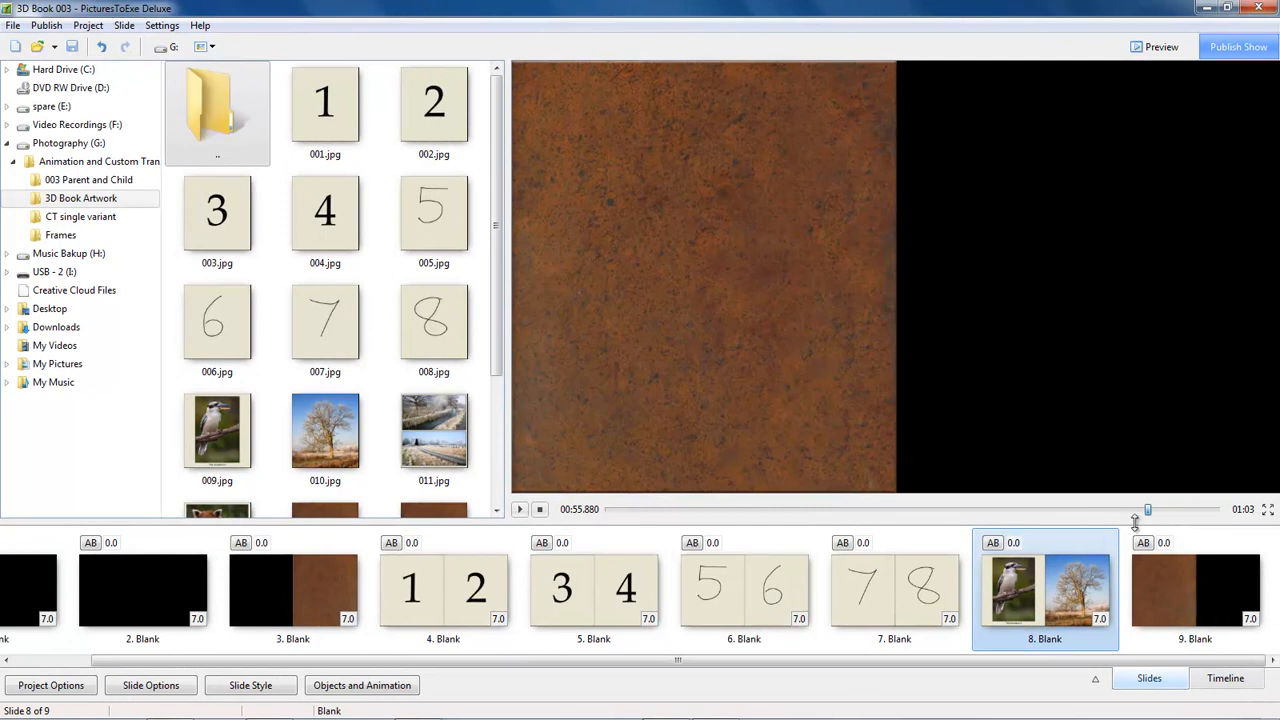
# Examine the changeover from the end of slide 8 to the start of slide 9 for differences in the cover.
pyautogui.click(1097, 556)
pyautogui.moveTo(1147, 513); pyautogui.dragTo(1149, 513)
pyautogui.click(1164, 586)
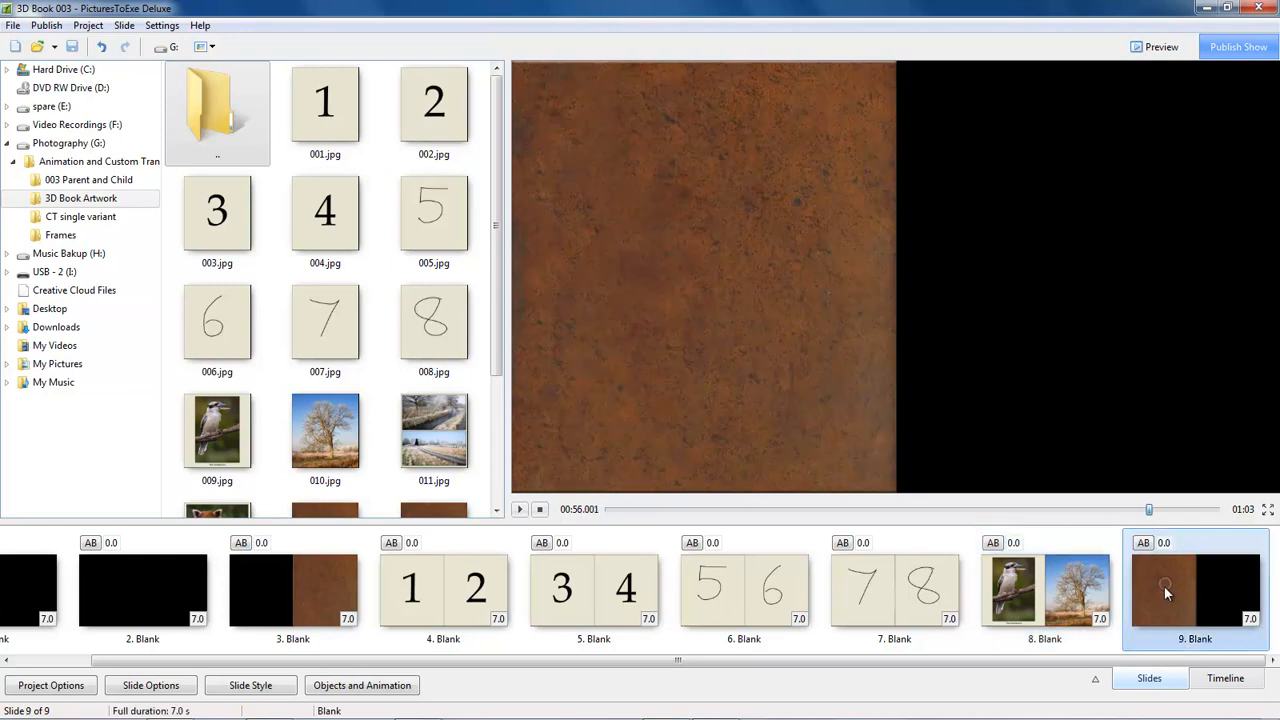
# Open slide 9's objects and delete the Back Cover's 4-second key frame.
pyautogui.click(343, 690)
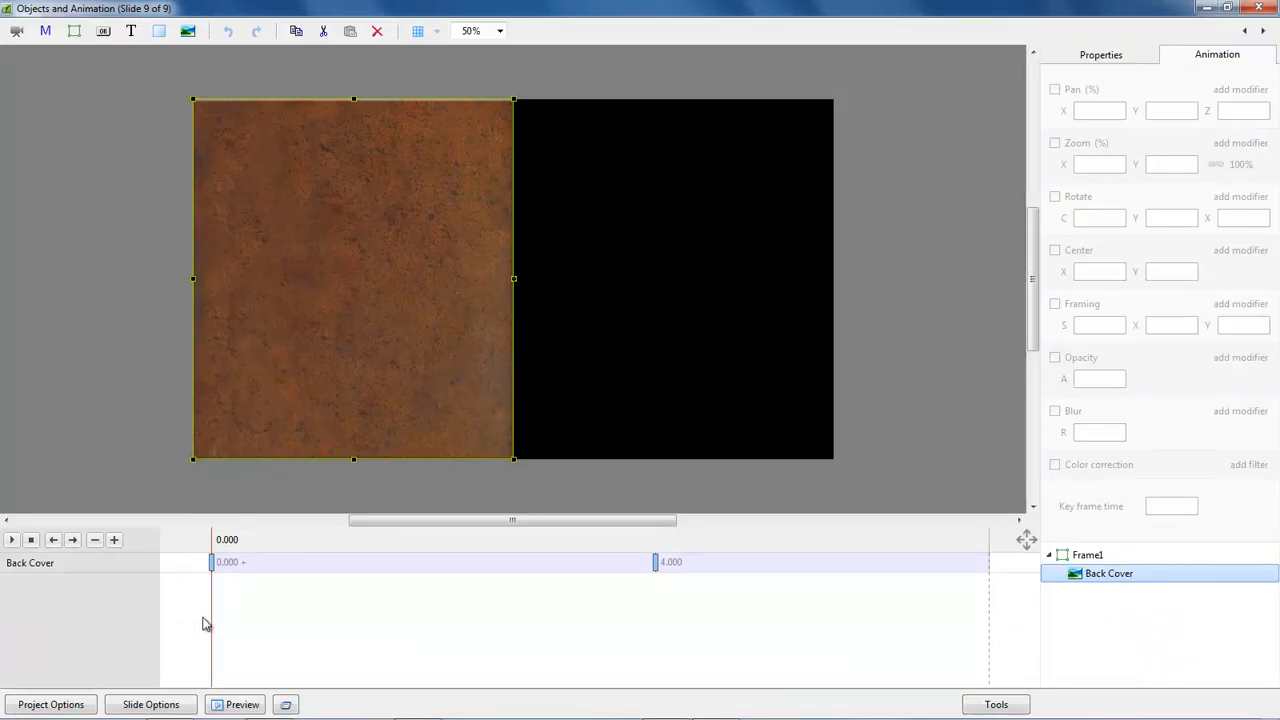
pyautogui.click(211, 562)
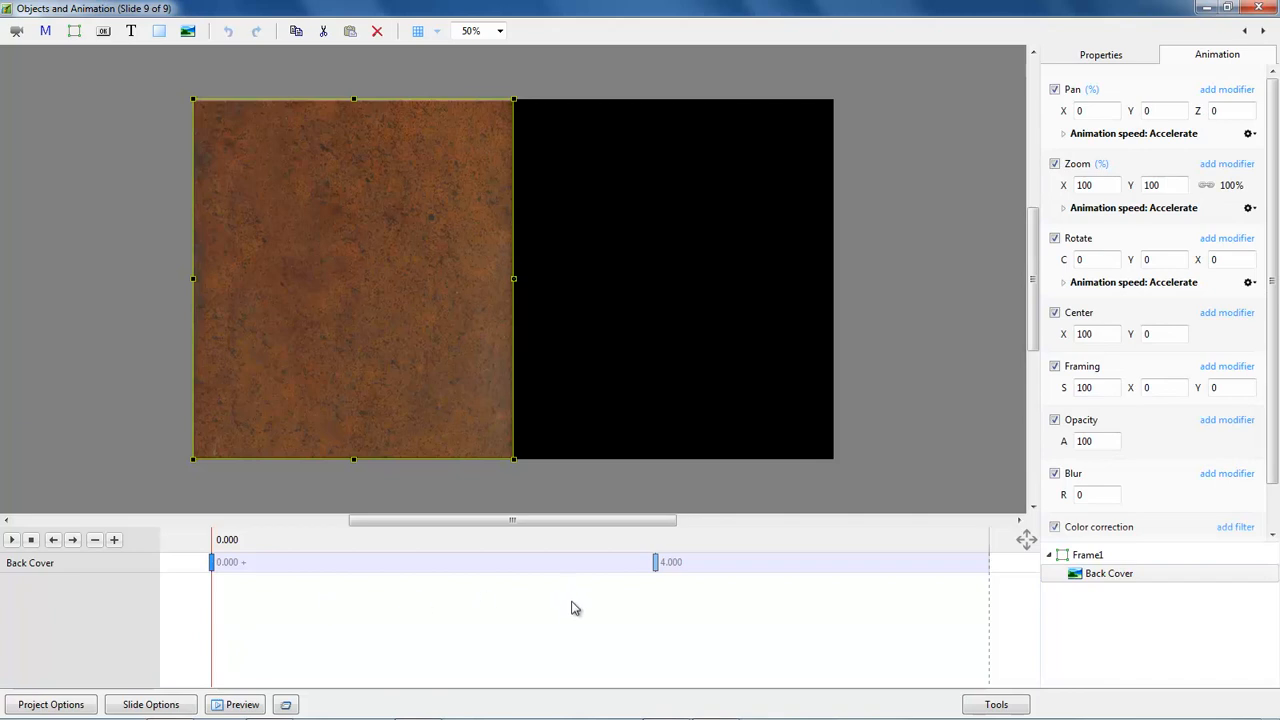
pyautogui.click(656, 563)
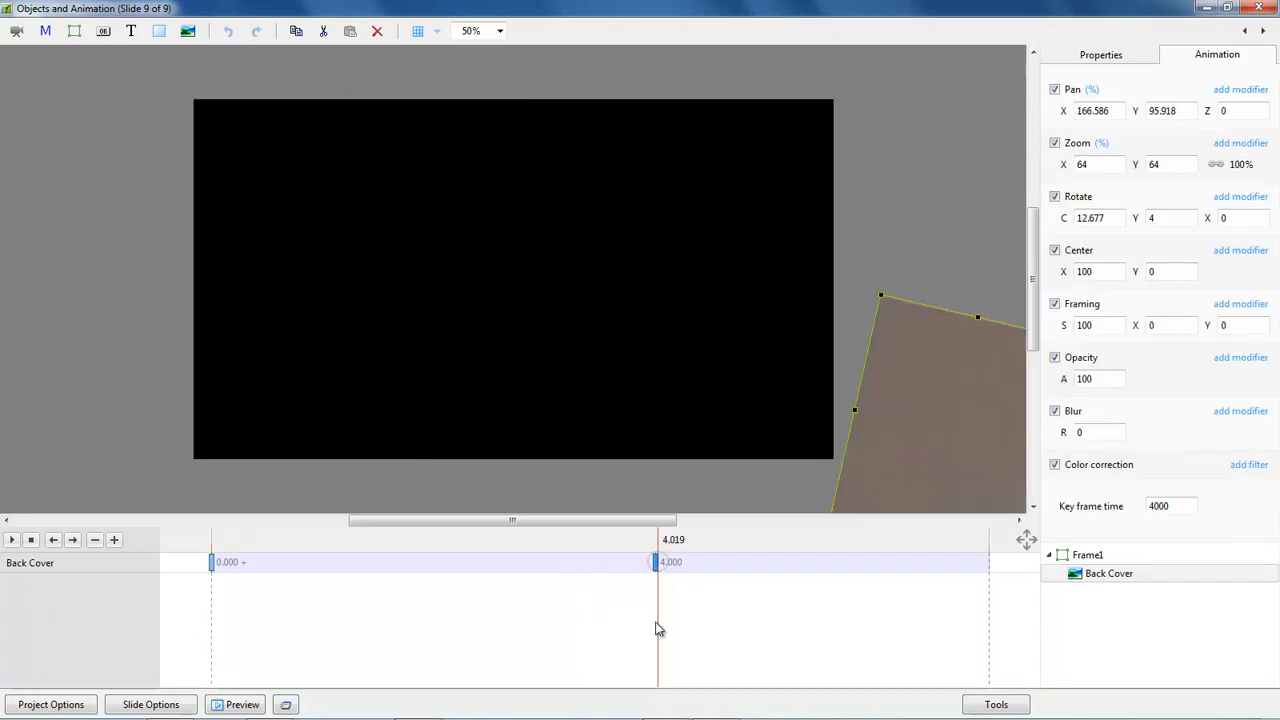
pyautogui.click(656, 563)
pyautogui.press('Delete')
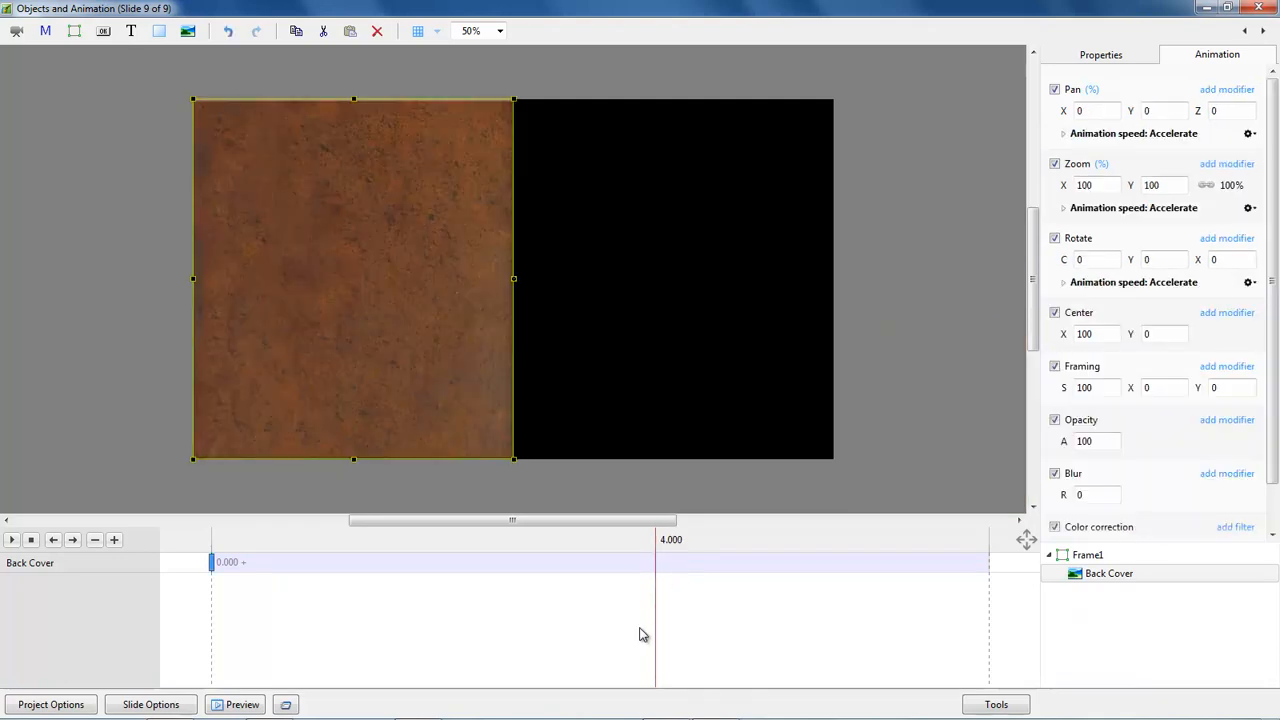
# At slide 9's opening key frame, set the Back Cover's Y rotation to 180 and its center X to -100.
pyautogui.click(212, 564)
pyautogui.moveTo(1065, 334); pyautogui.dragTo(1063, 339)
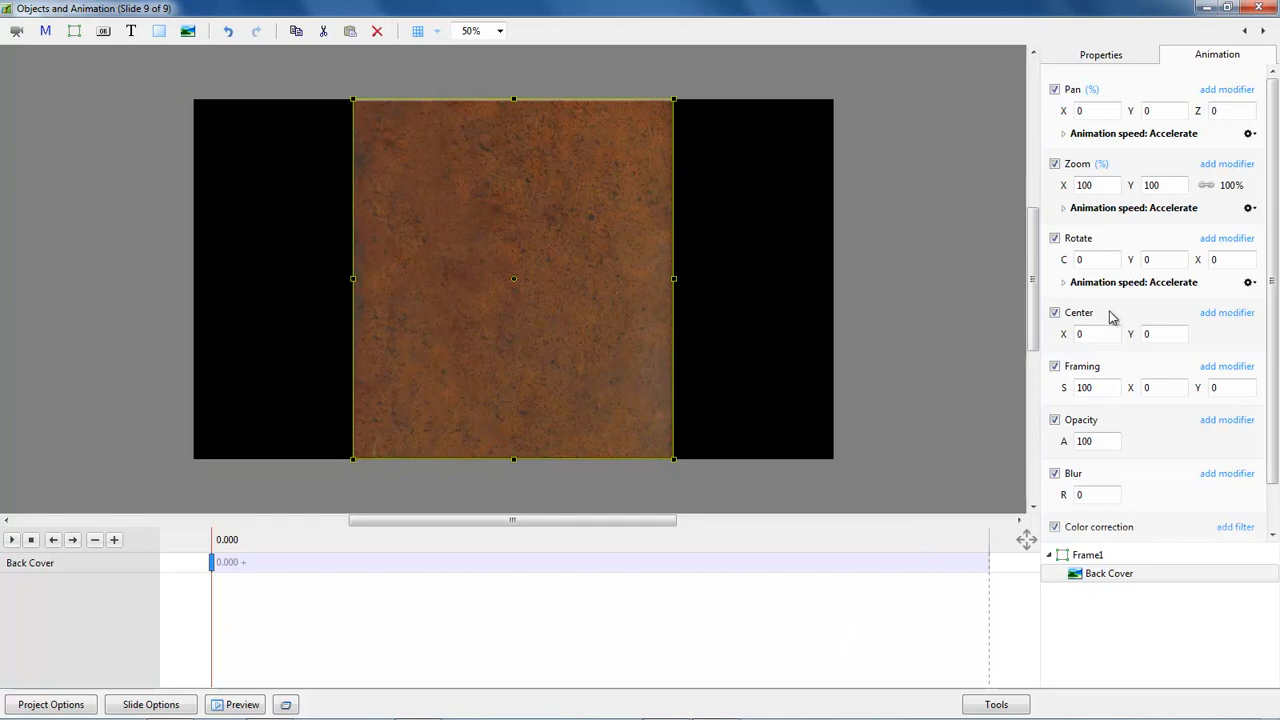
pyautogui.moveTo(1134, 262); pyautogui.dragTo(1262, 279)
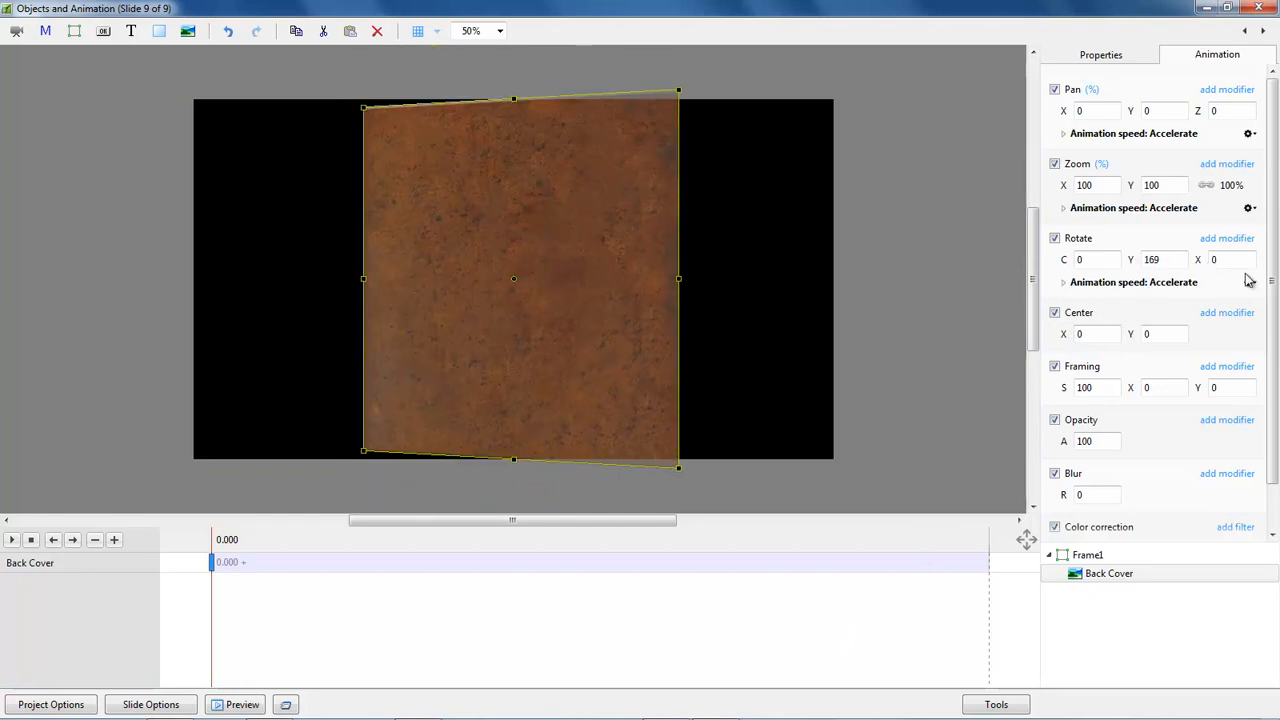
pyautogui.rightClick(1140, 261)
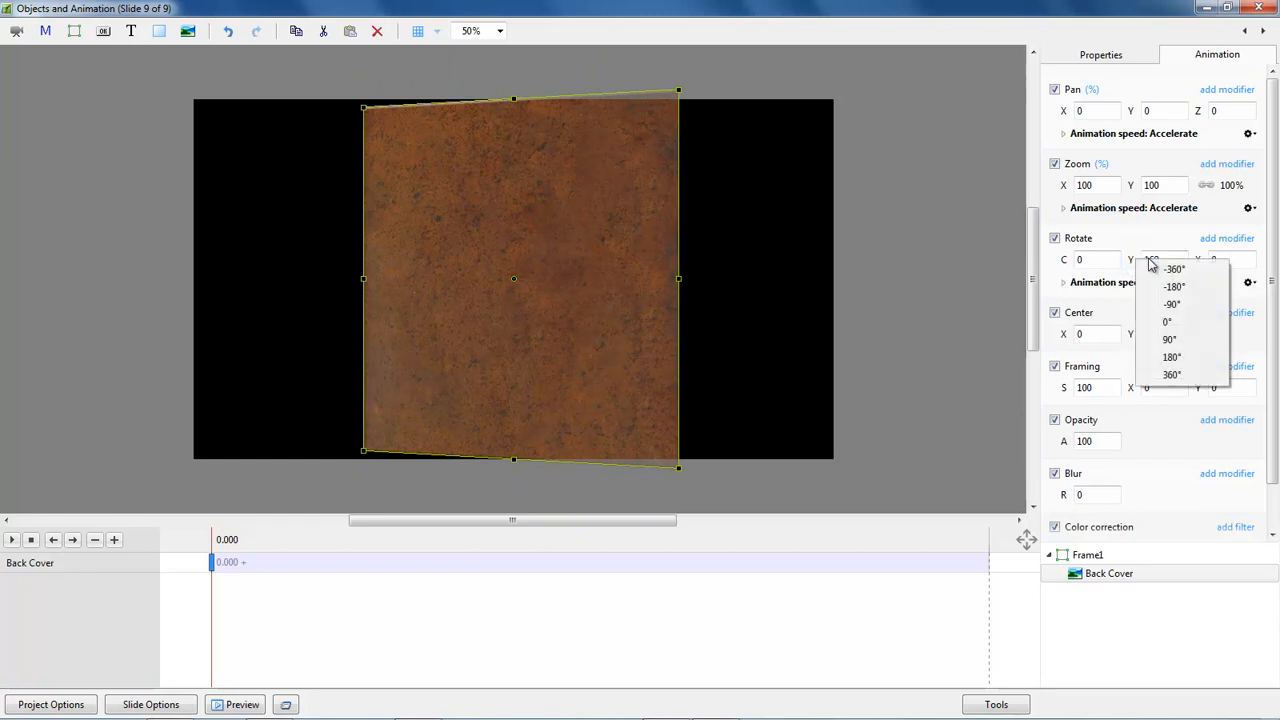
pyautogui.click(1173, 358)
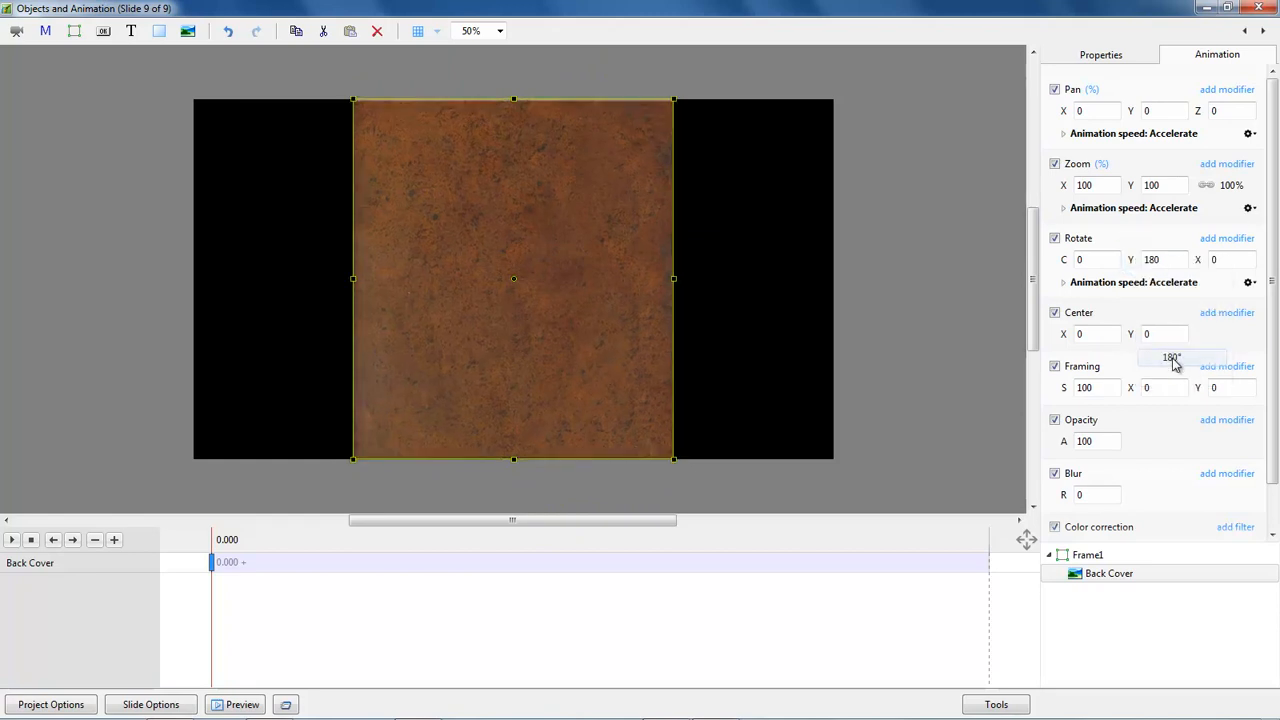
pyautogui.moveTo(1063, 336); pyautogui.dragTo(1011, 343)
pyautogui.rightClick(1066, 338)
pyautogui.click(1100, 346)
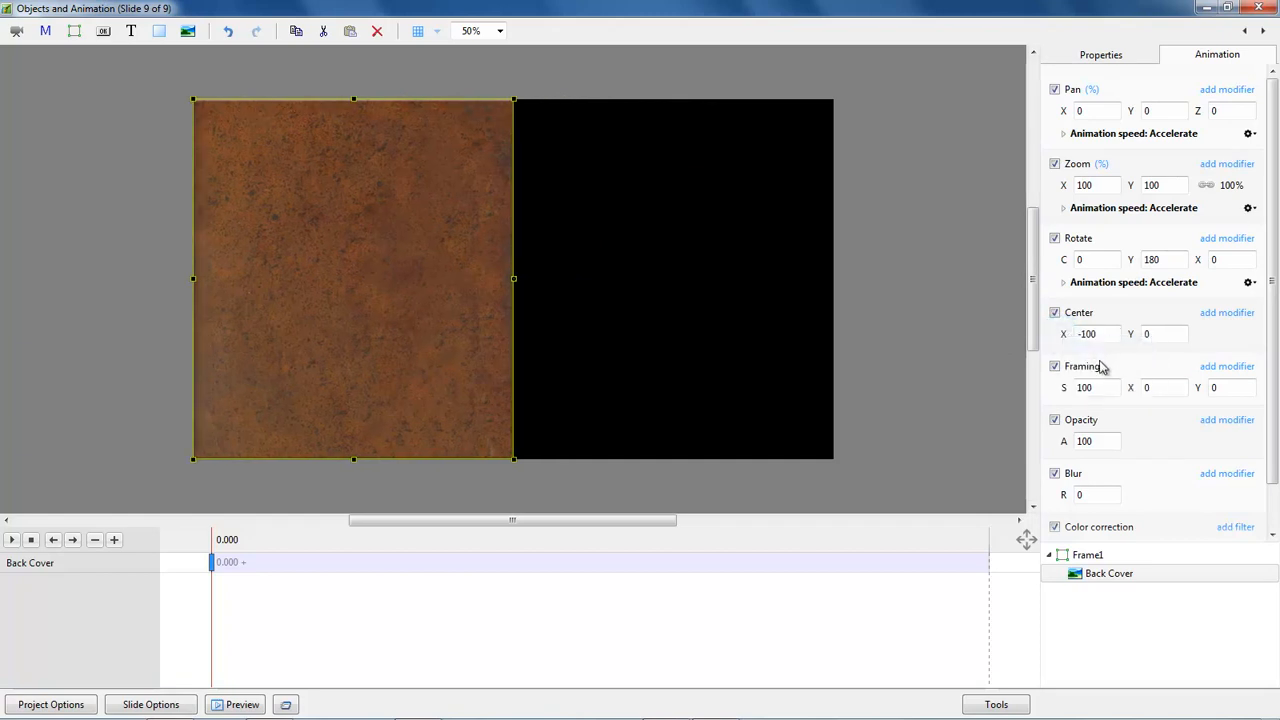
# Add a second key frame to the Back Cover and set its key frame time to 4000.
pyautogui.click(705, 566)
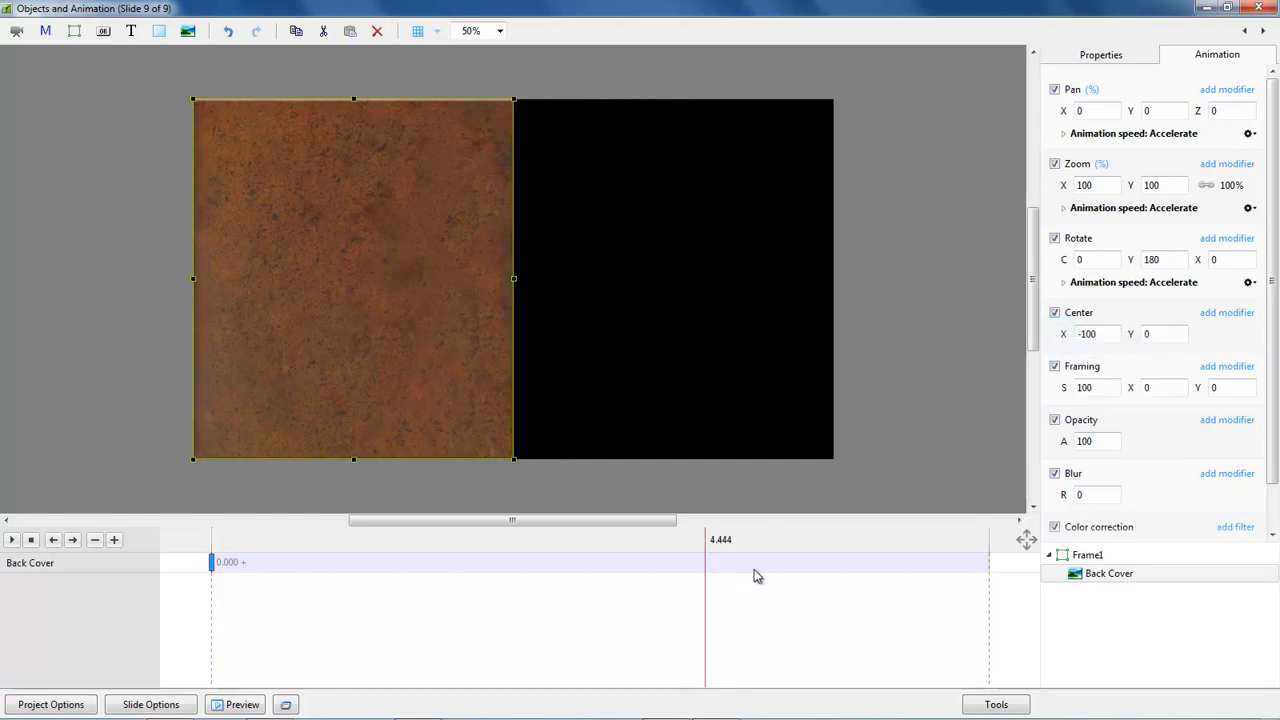
pyautogui.press('Insert')
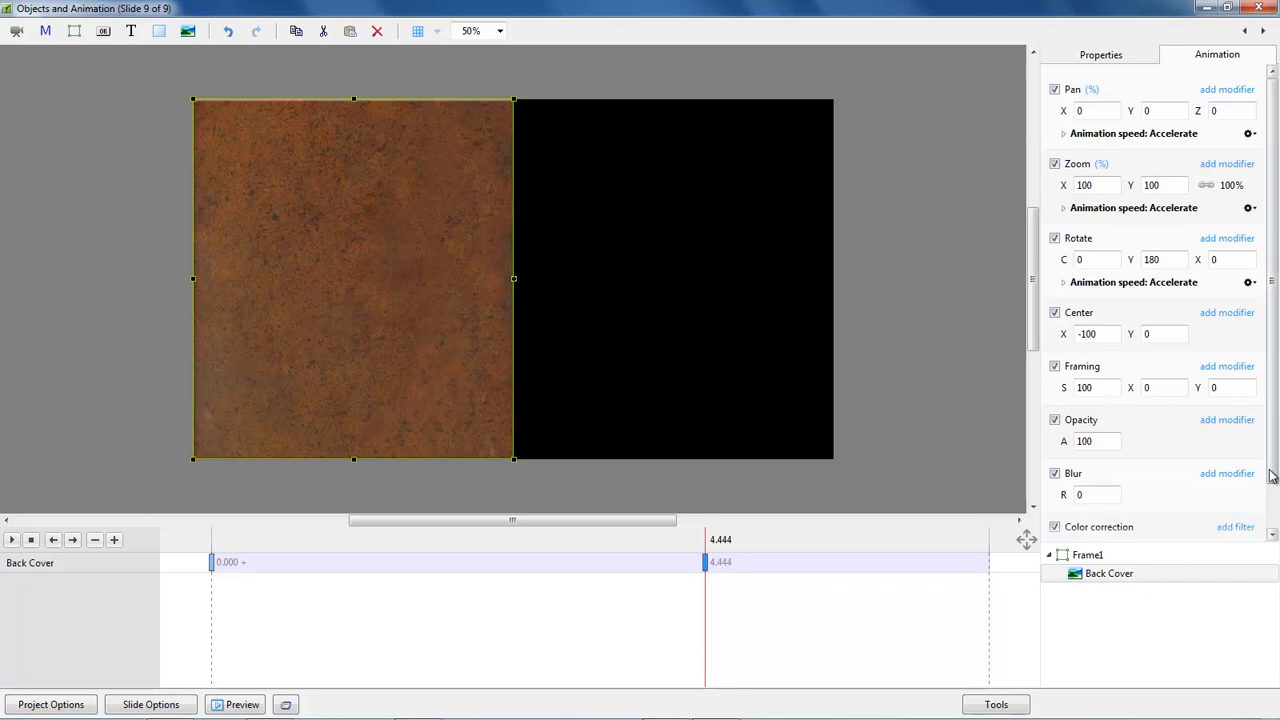
pyautogui.scroll(-2, 1262, 535)
pyautogui.moveTo(1170, 520); pyautogui.dragTo(1060, 531)
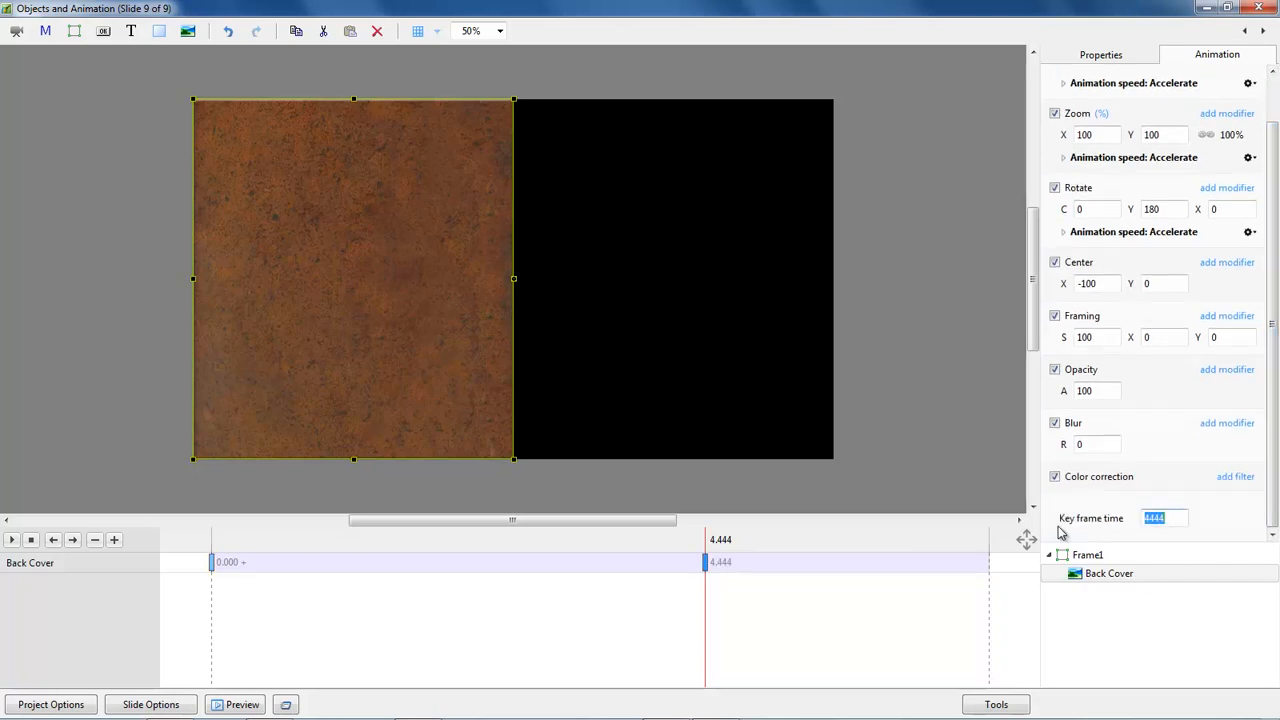
pyautogui.write('4000')
pyautogui.click(657, 564)
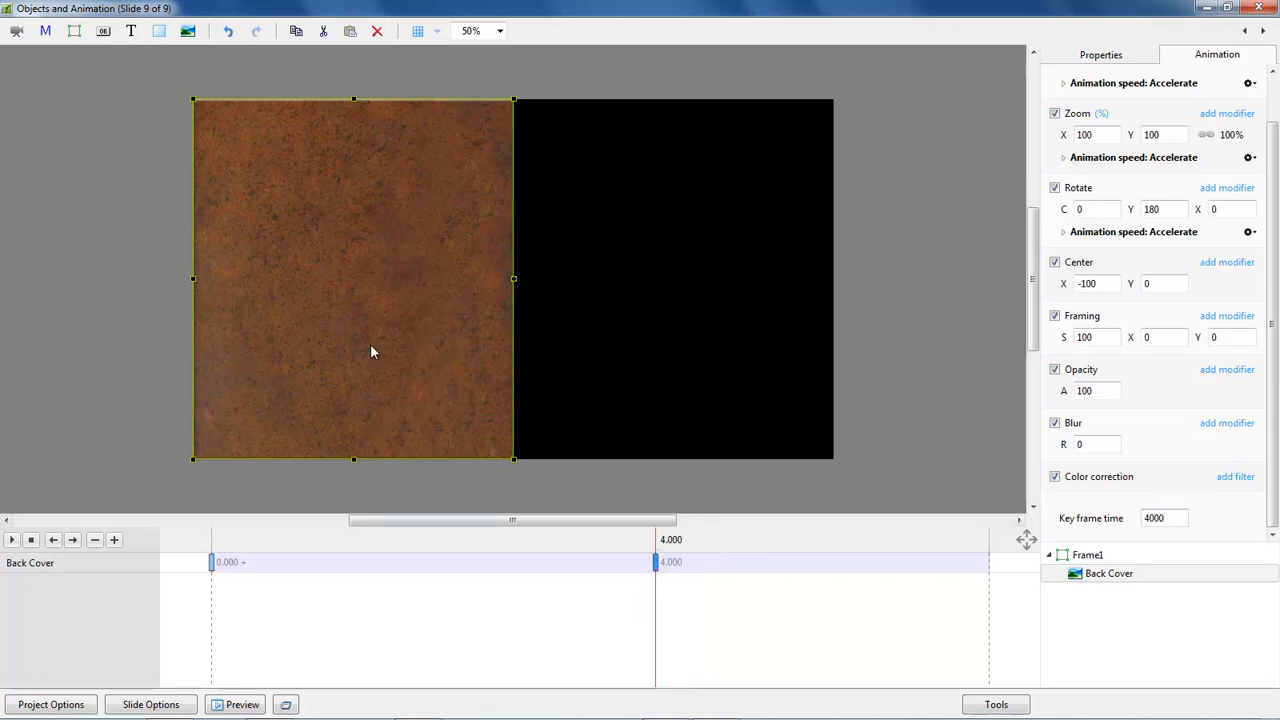
# At the 4-second key frame, move the Back Cover off the frame's lower right, with rotation C about 23, zoom 77 and Y rotation 199.
pyautogui.moveTo(340, 294); pyautogui.dragTo(894, 449)
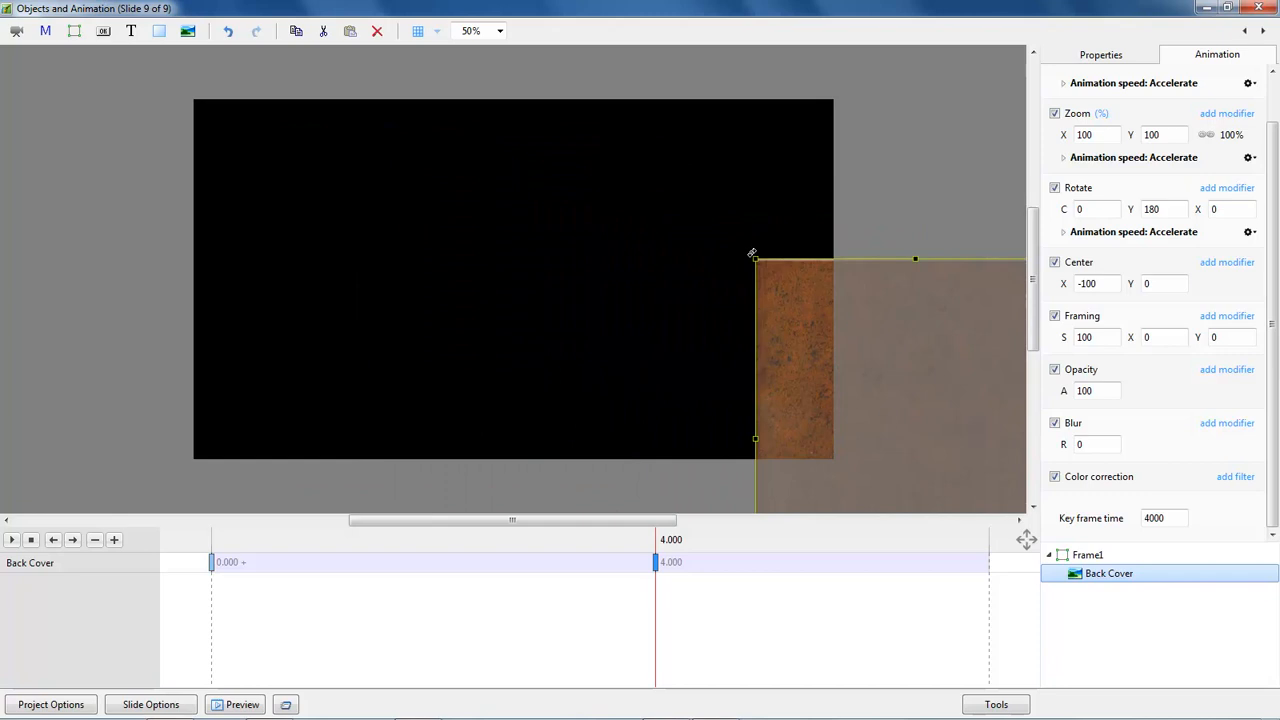
pyautogui.moveTo(748, 254); pyautogui.dragTo(877, 331)
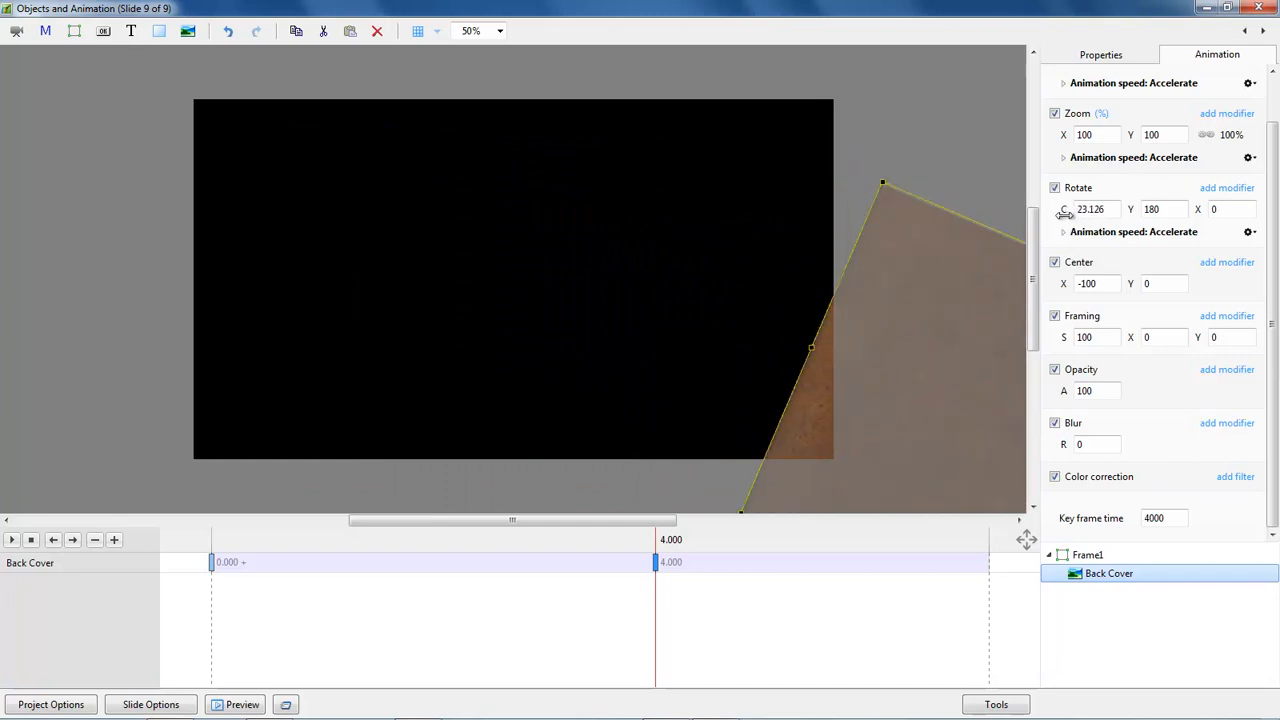
pyautogui.moveTo(1063, 209); pyautogui.dragTo(1062, 209)
pyautogui.moveTo(1060, 135); pyautogui.dragTo(1040, 138)
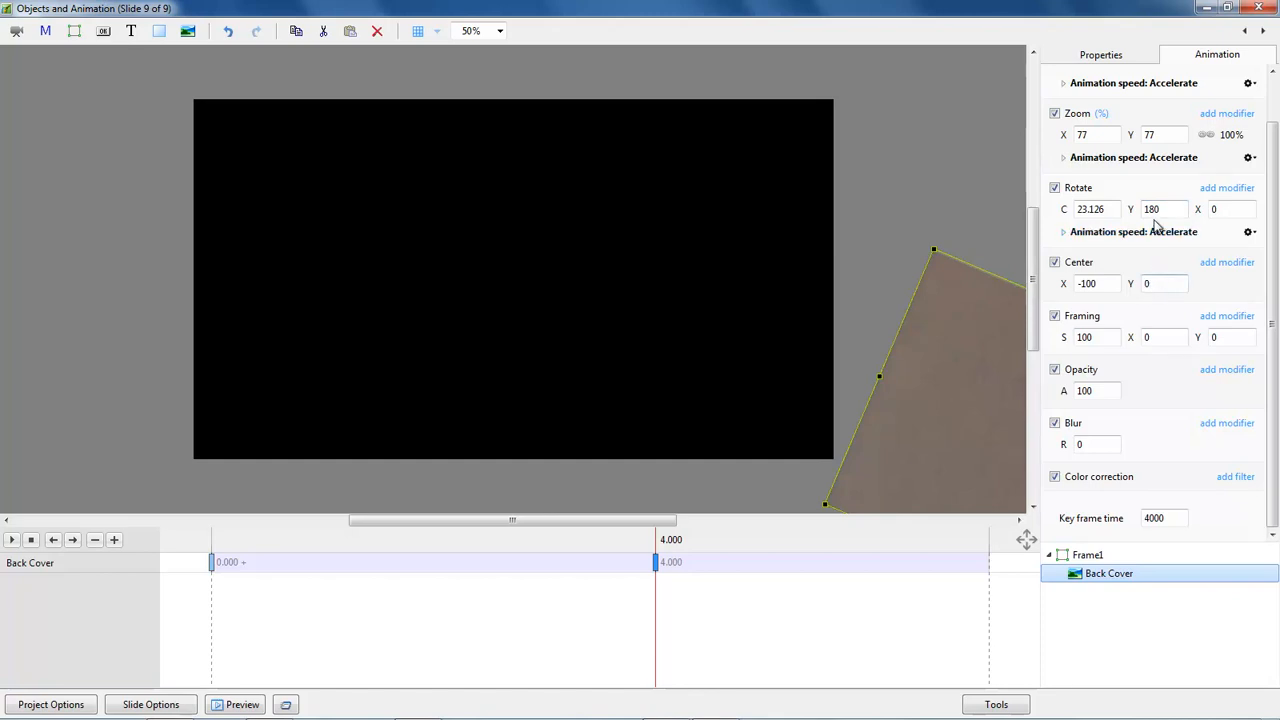
pyautogui.moveTo(1132, 210); pyautogui.dragTo(1148, 216)
pyautogui.moveTo(1008, 432); pyautogui.dragTo(952, 430)
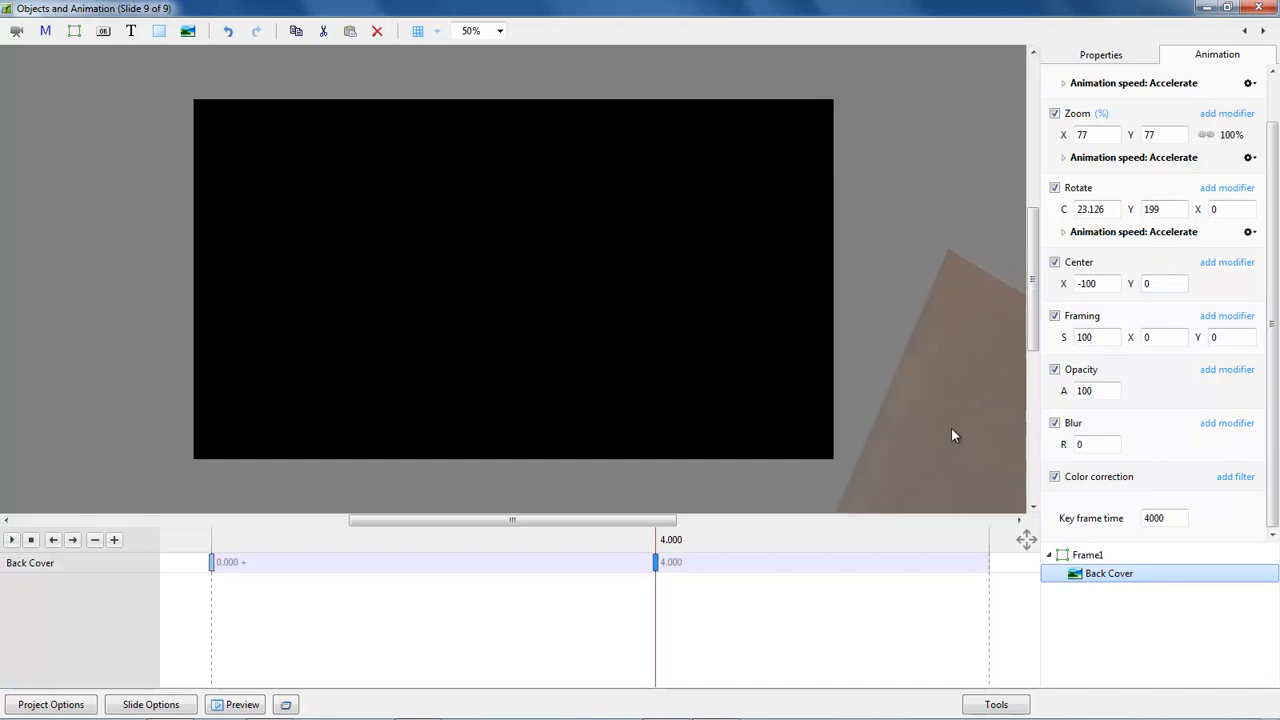
# Play slide 9's animation from its opening key frame and close the slide's objects editor.
pyautogui.click(211, 565)
pyautogui.press('space')
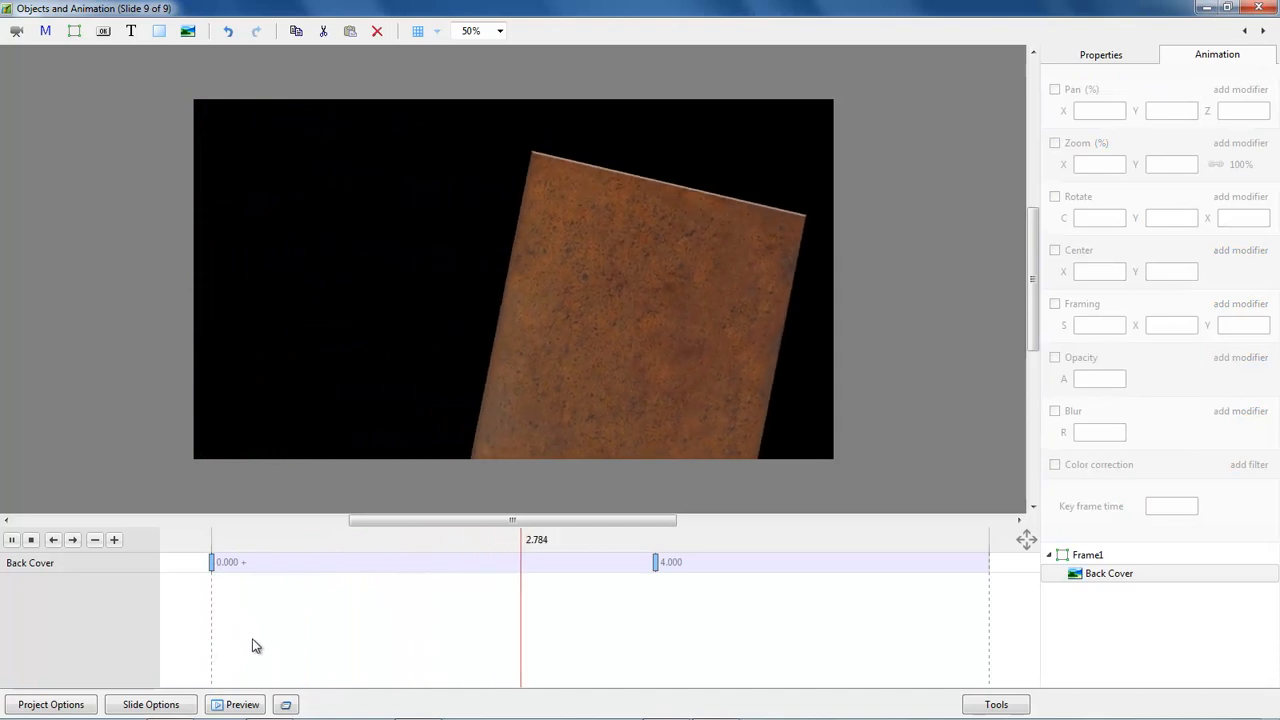
pyautogui.press('space')
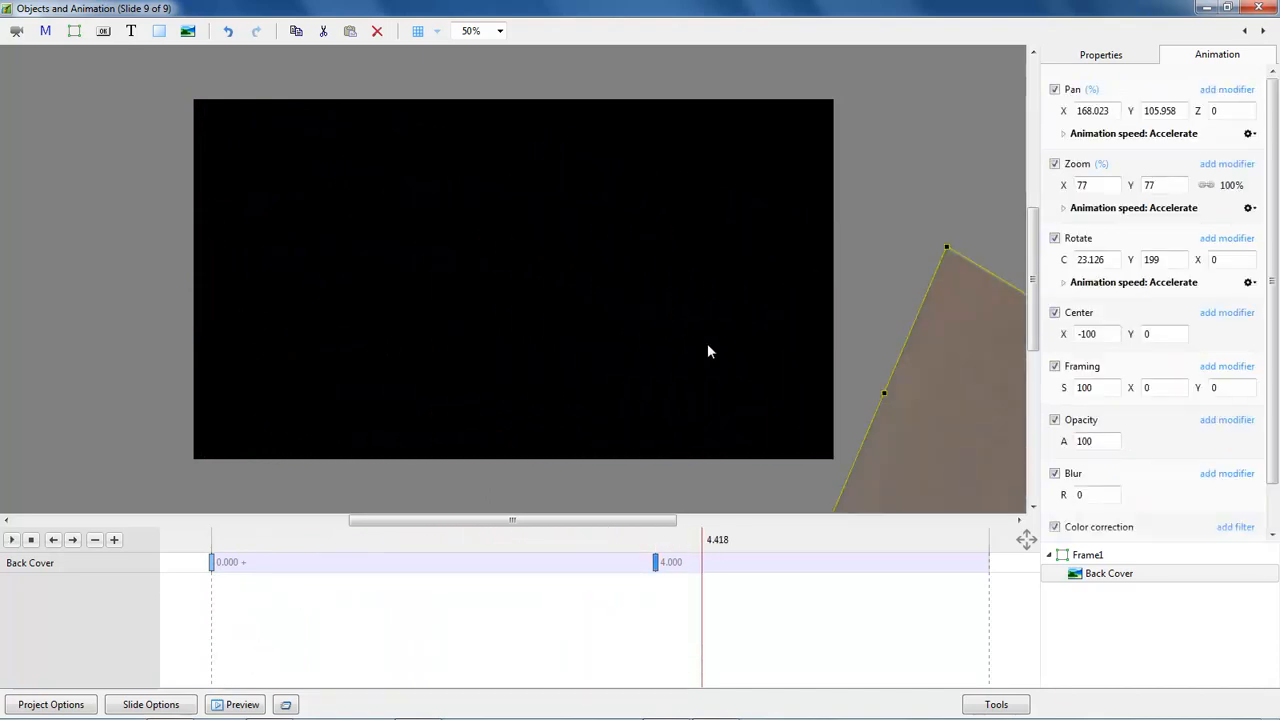
pyautogui.click(1258, 9)
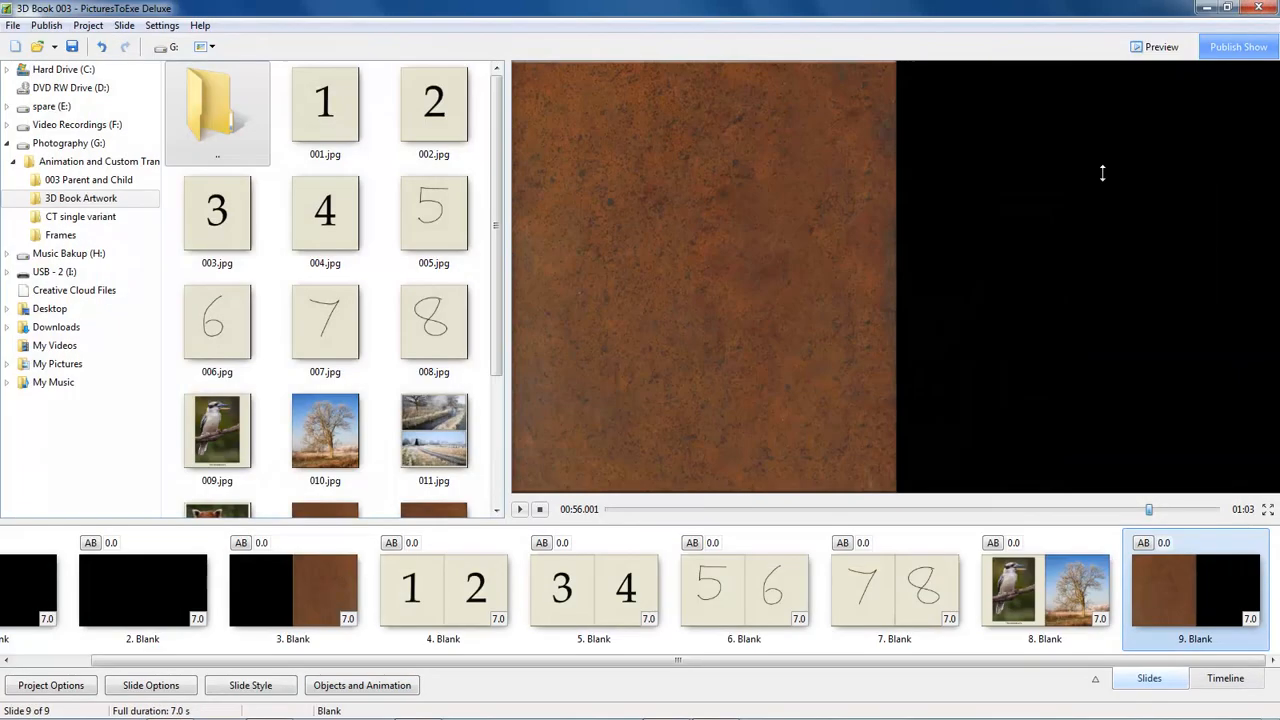
# Scrub through the changeover from slide 8 to slide 9, and play the show from slide 7.
pyautogui.click(1083, 572)
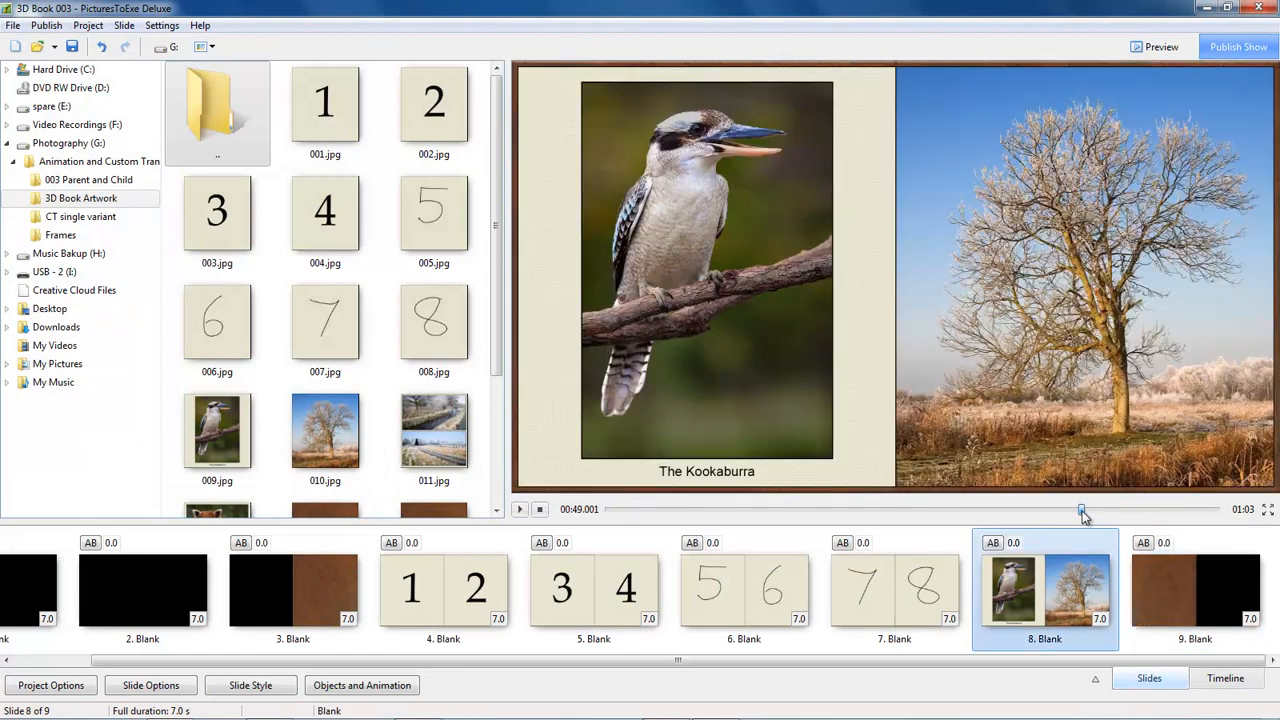
pyautogui.moveTo(1085, 509); pyautogui.dragTo(1146, 526)
pyautogui.click(872, 602)
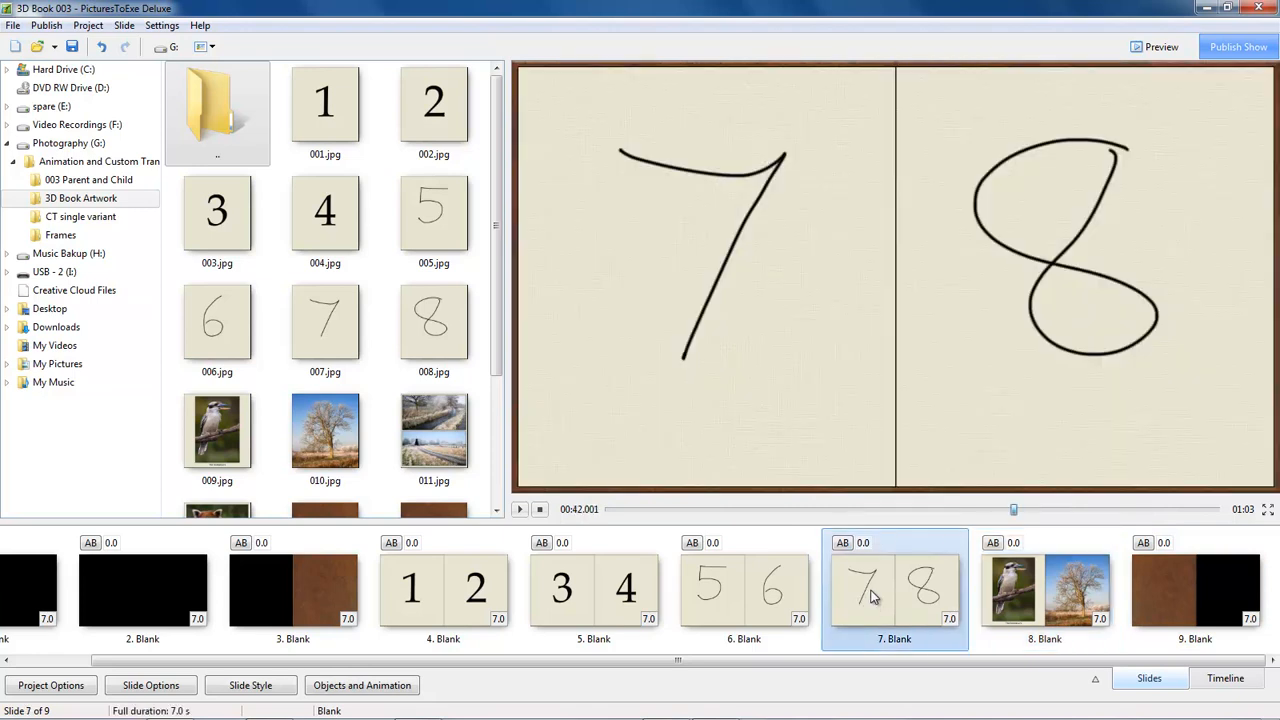
pyautogui.click(519, 510)
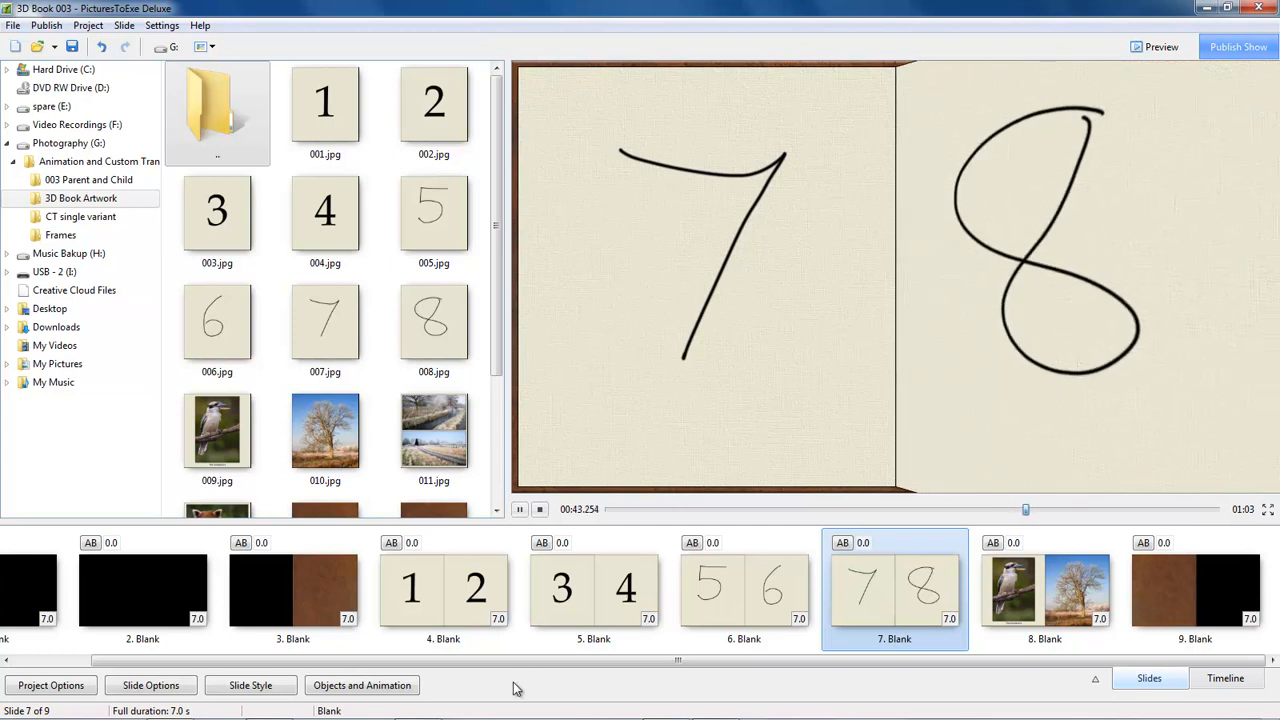